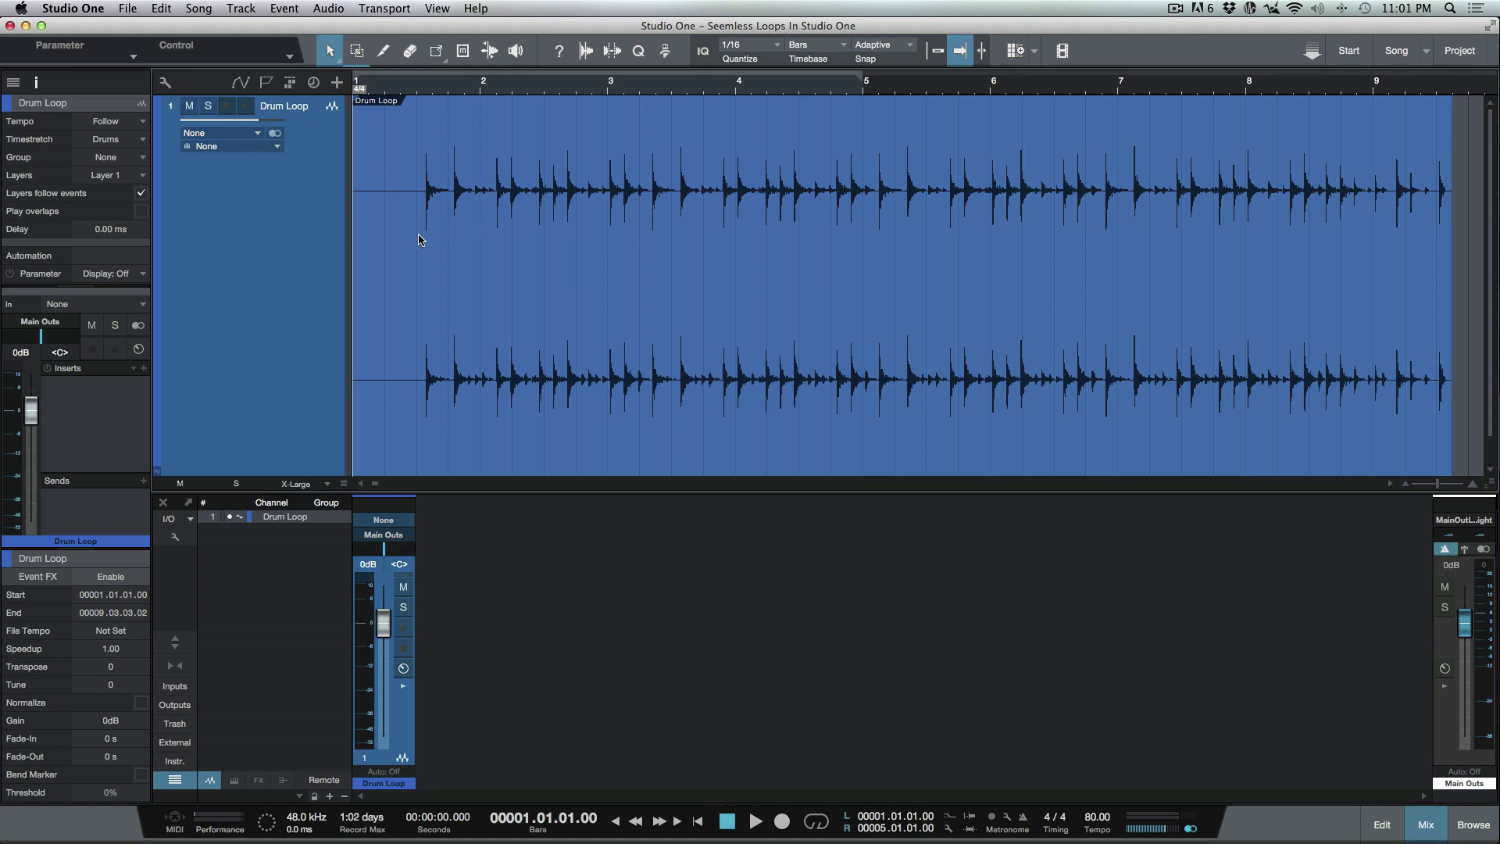
Play the drum loop from just before its first hit to about bar 5 to find where the four-bar phrase ends.
key("ctrl+space")
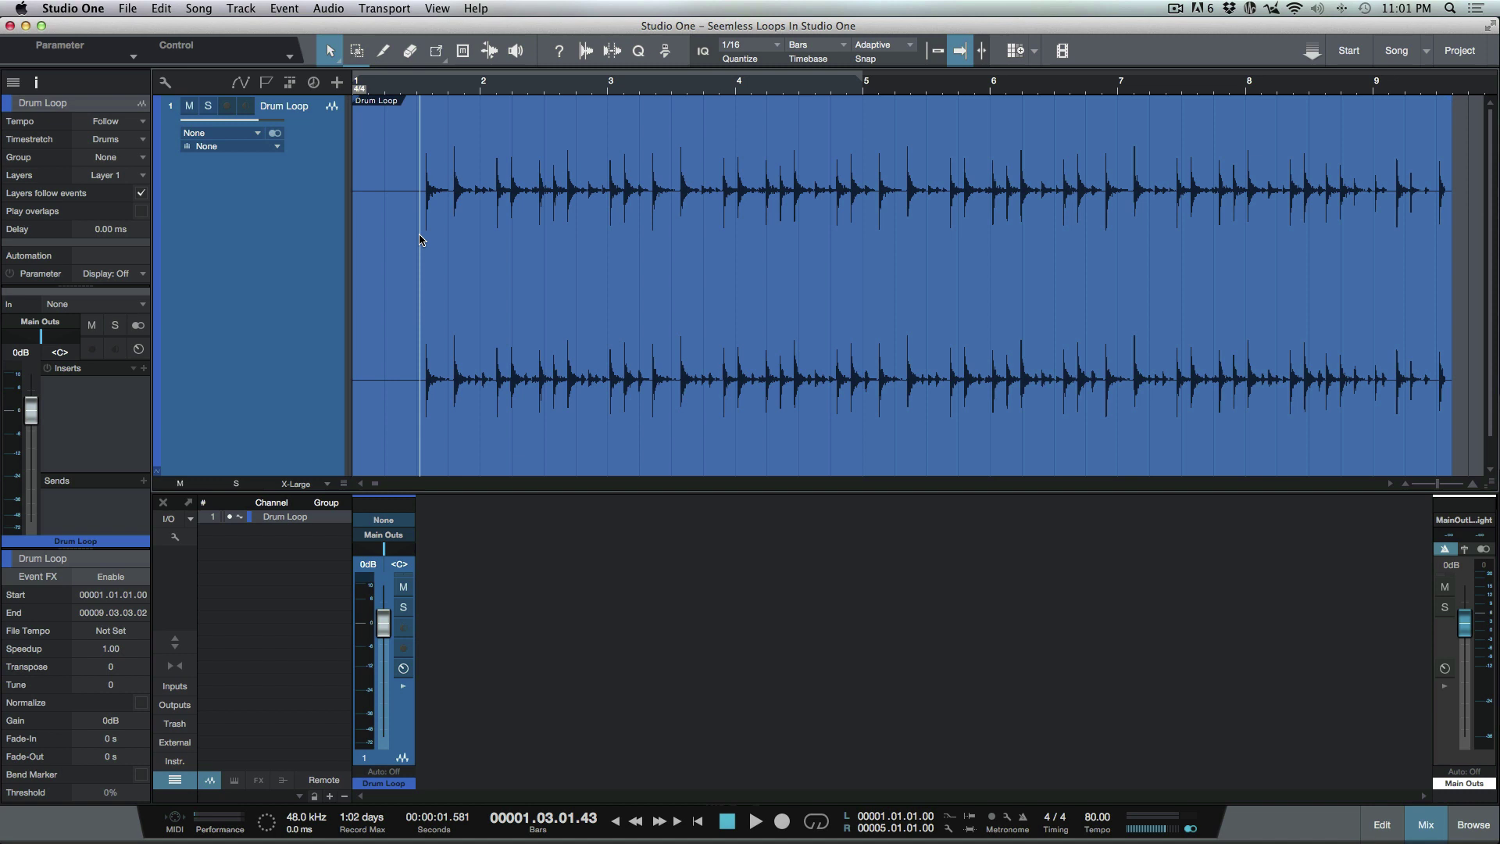
key("space")
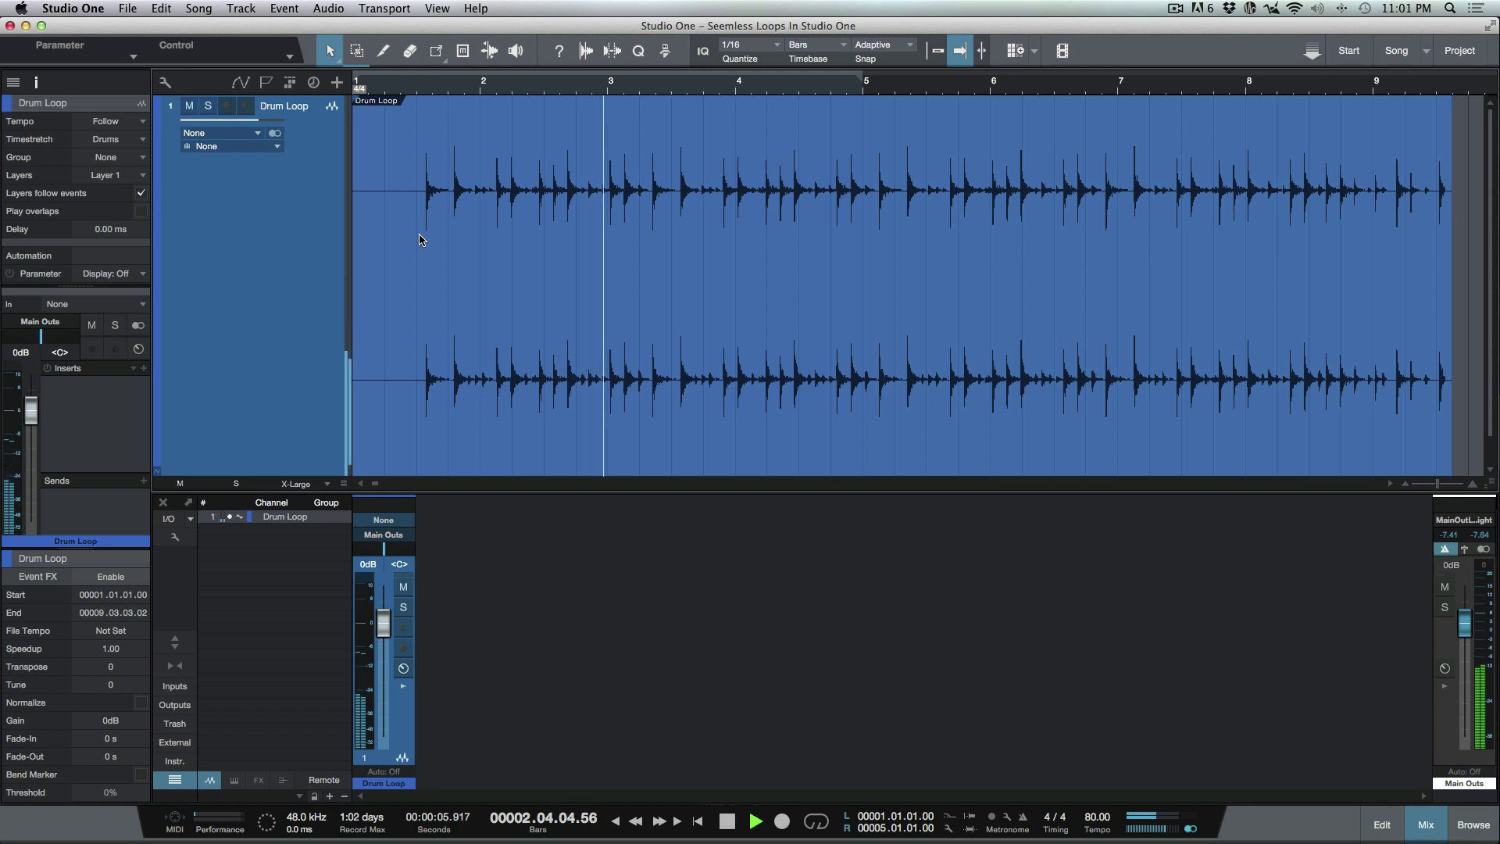
key("space")
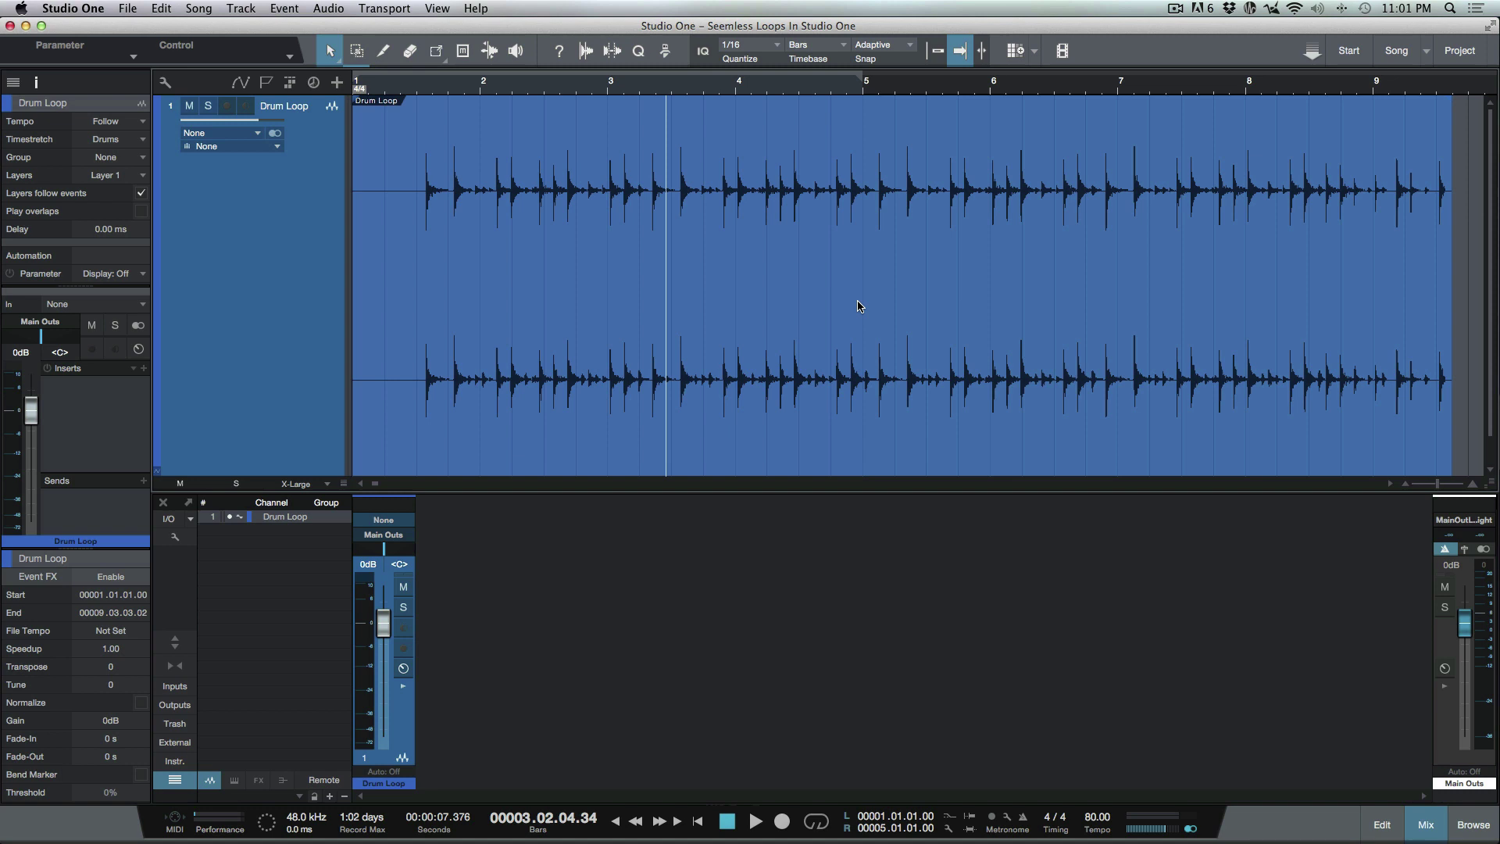
left_click(420, 195)
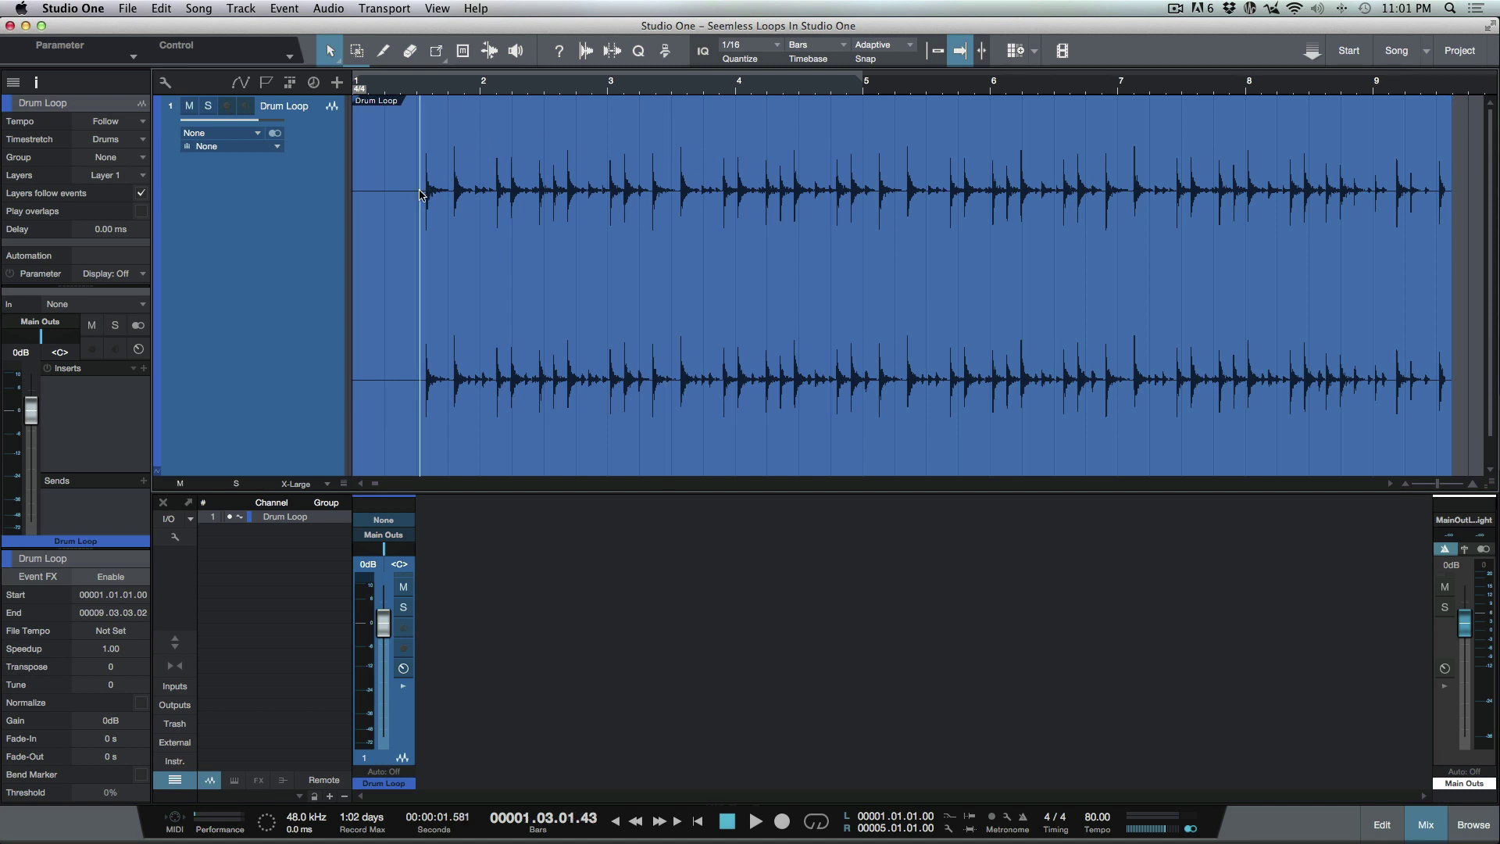
key("space")
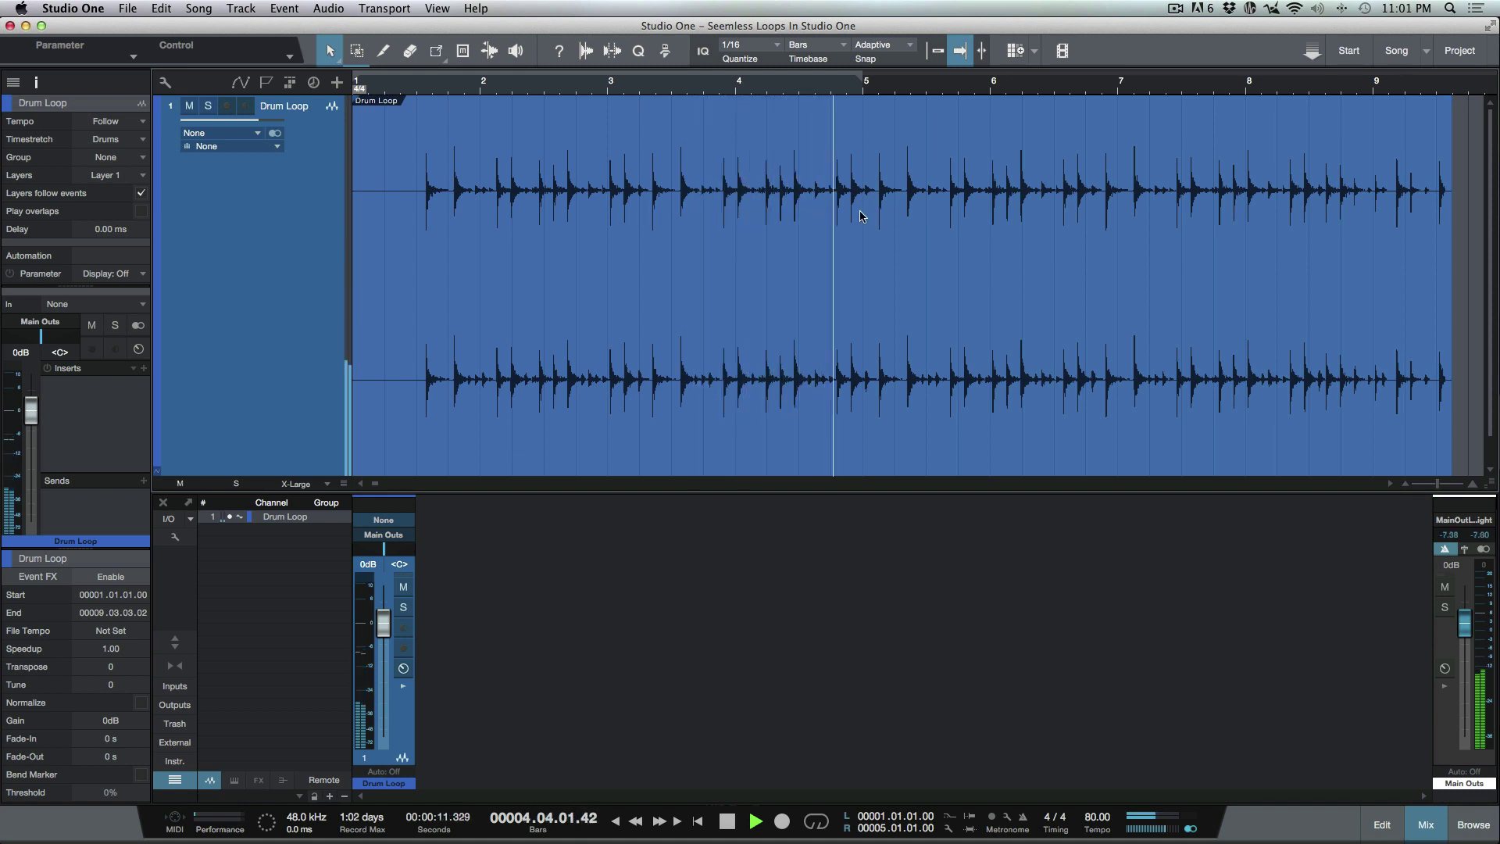
key("space")
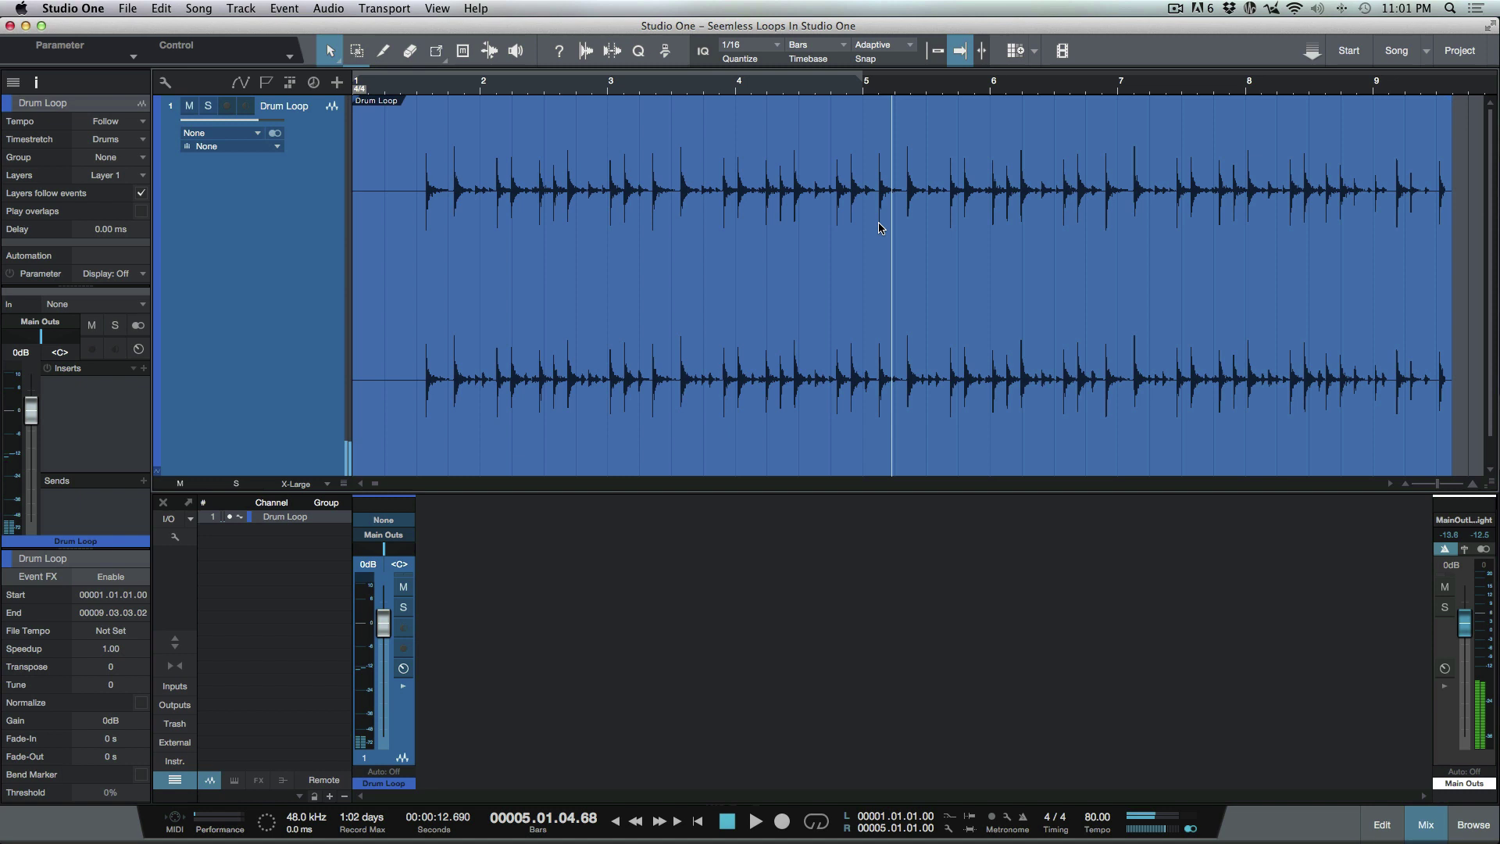
Select the Drum Loop event and trim its end to the cursor at the hit just after bar 5, at 5.01.02.88.
left_click(879, 223)
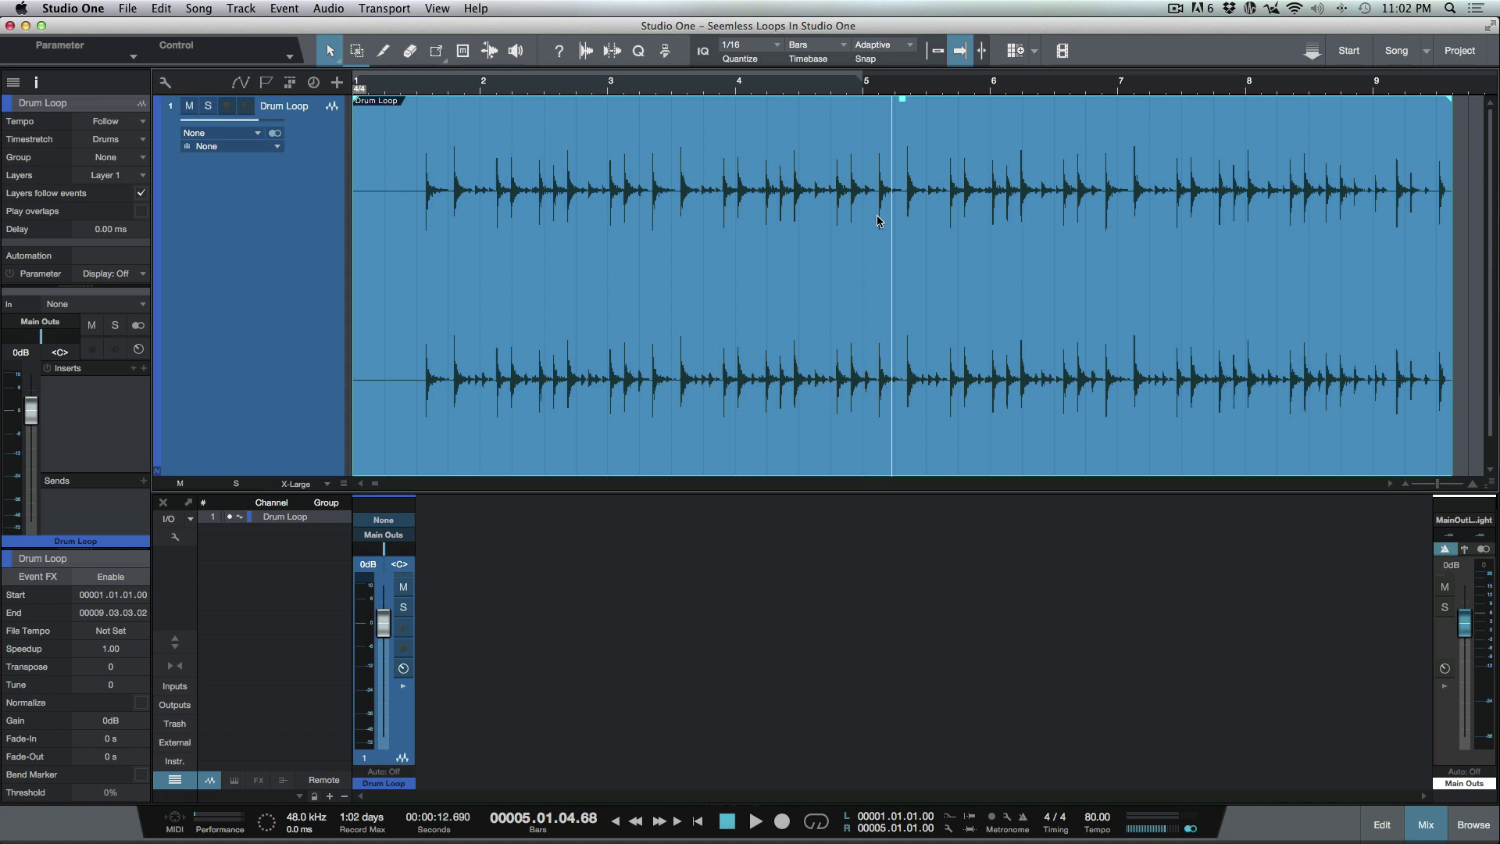
left_click(877, 214)
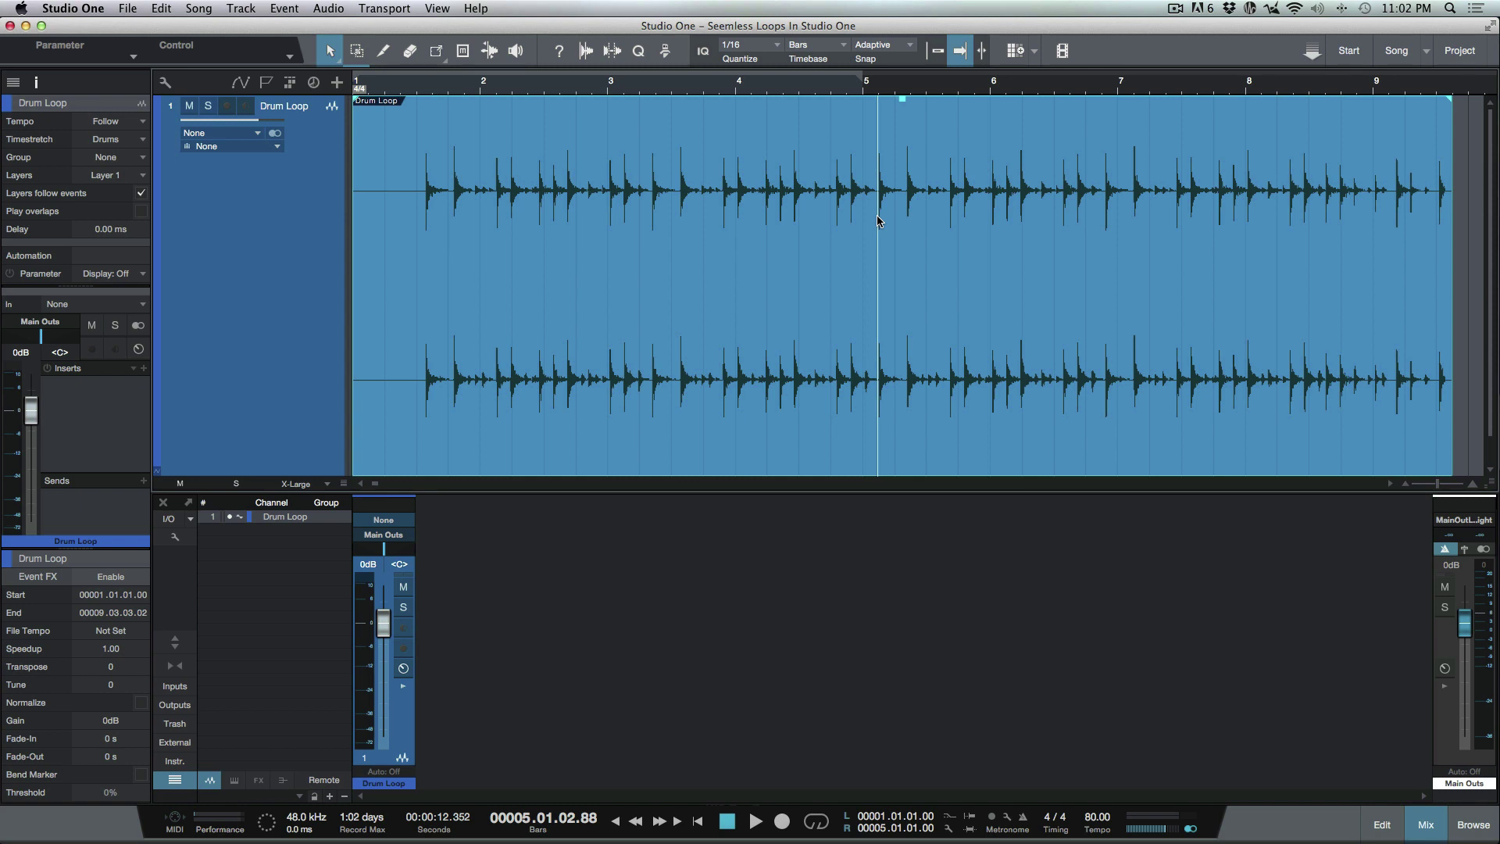
key("bracketright")
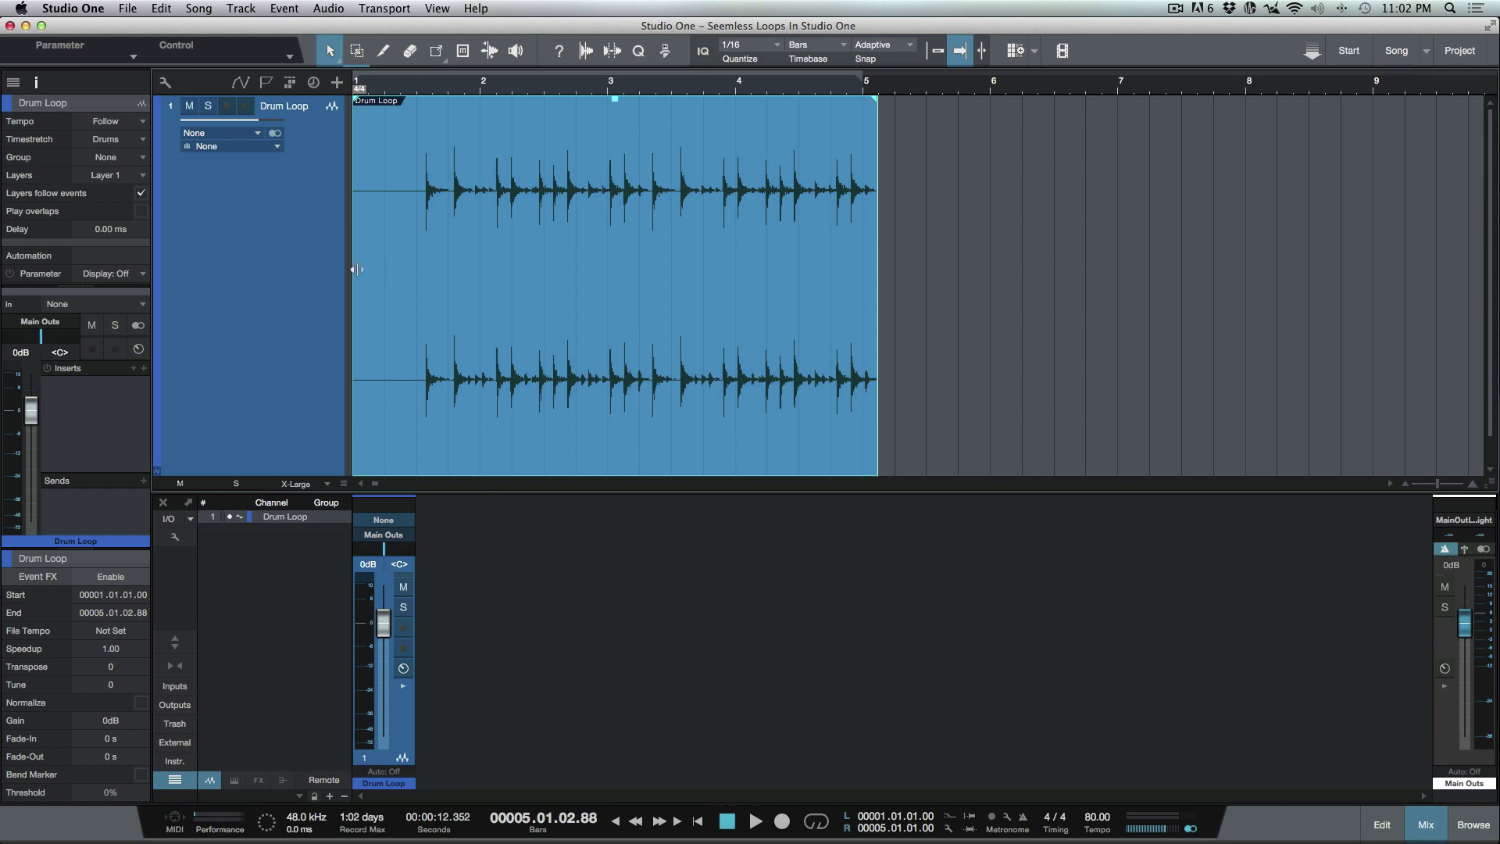
Remove the silence before the first hit by trimming the event's start to its transient at 1.03.02.27.
left_click_drag(355, 268, 385, 283)
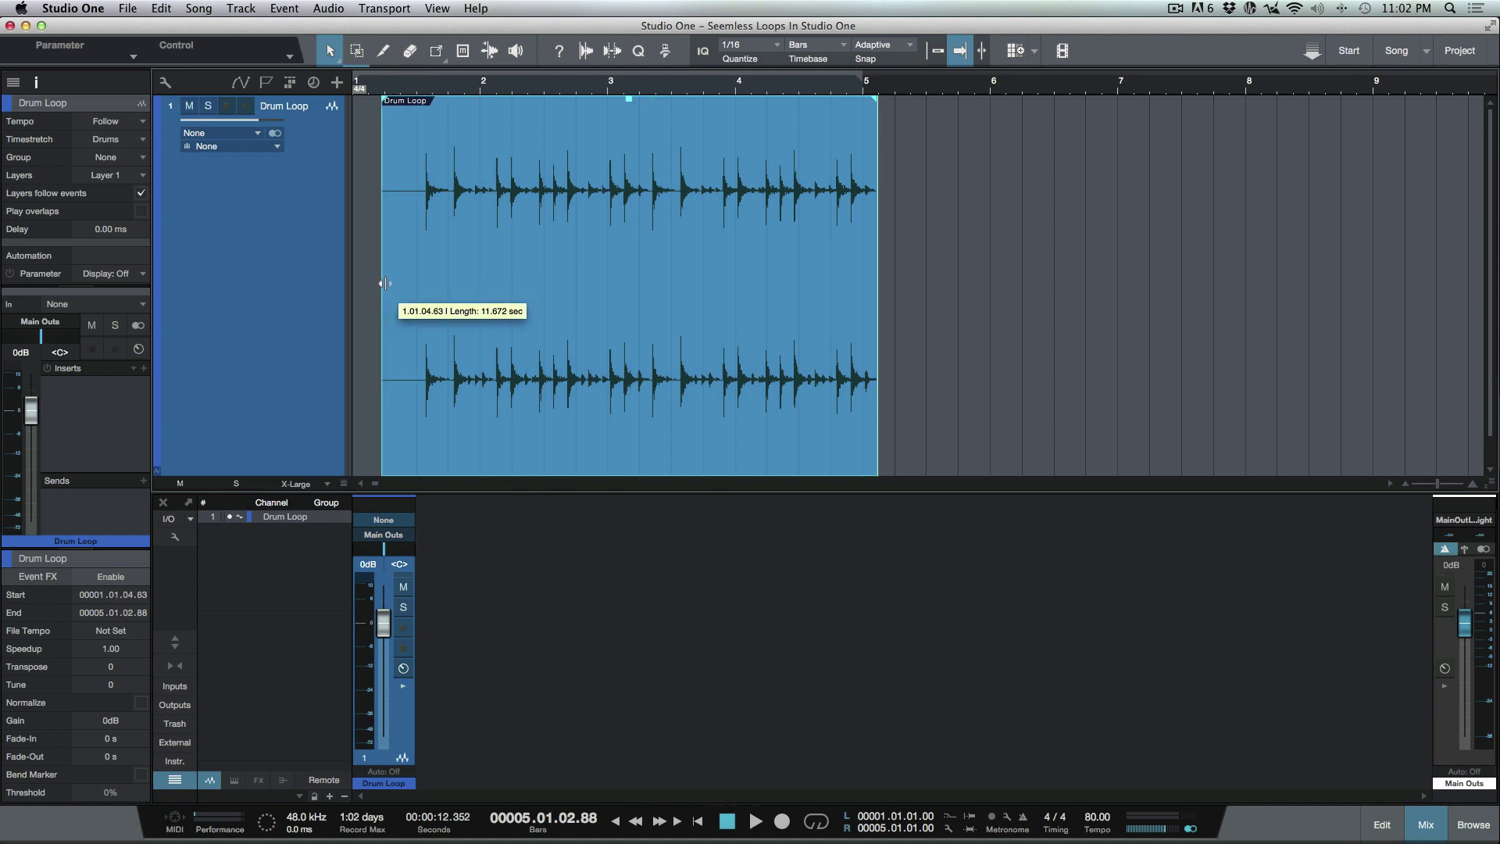
left_click(398, 237, "alt+super")
key("Tab")
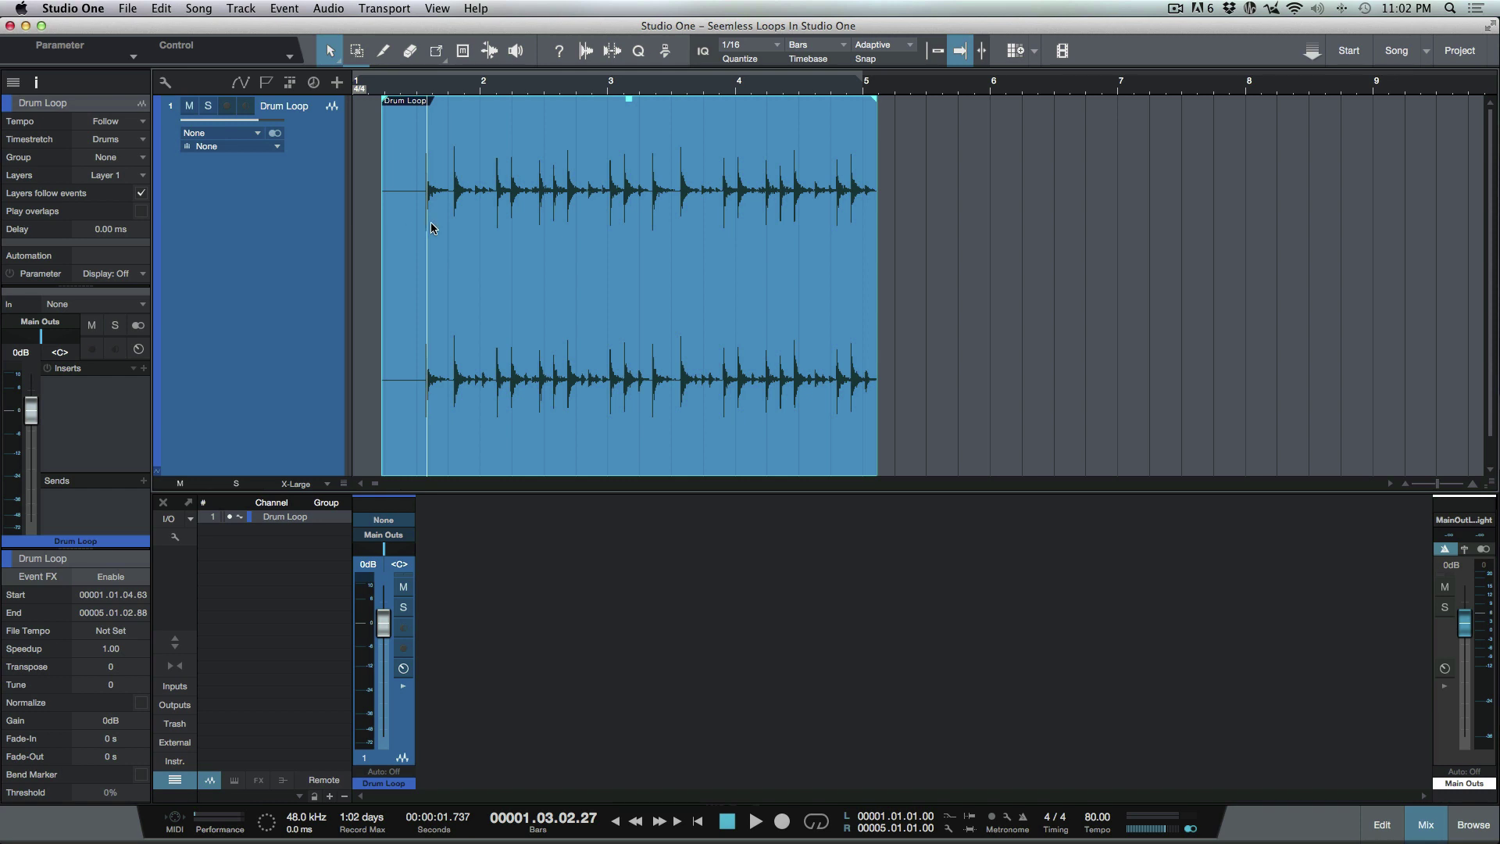
right_click(432, 227)
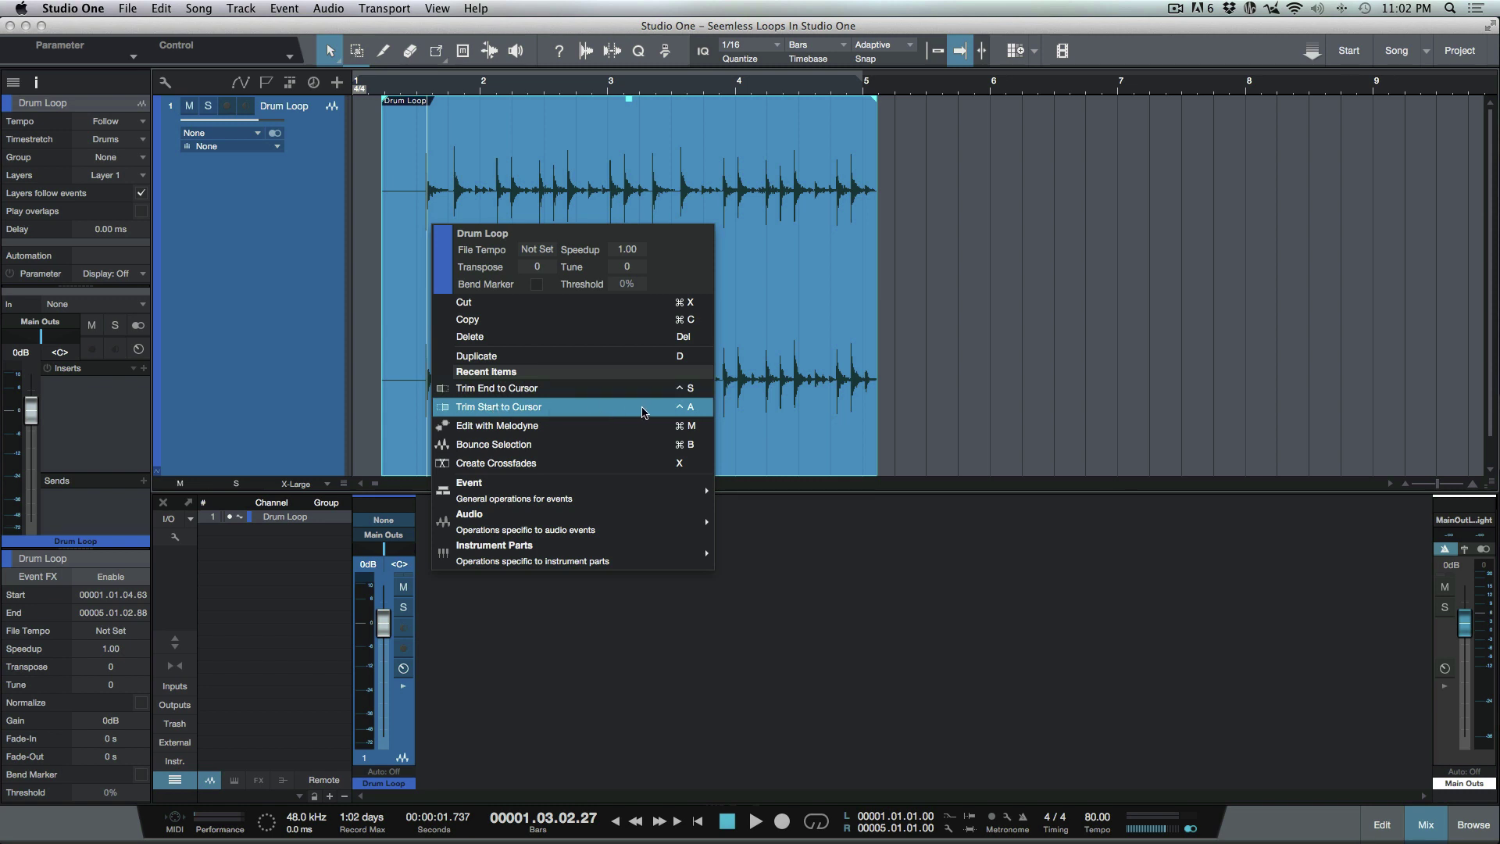
left_click(369, 324)
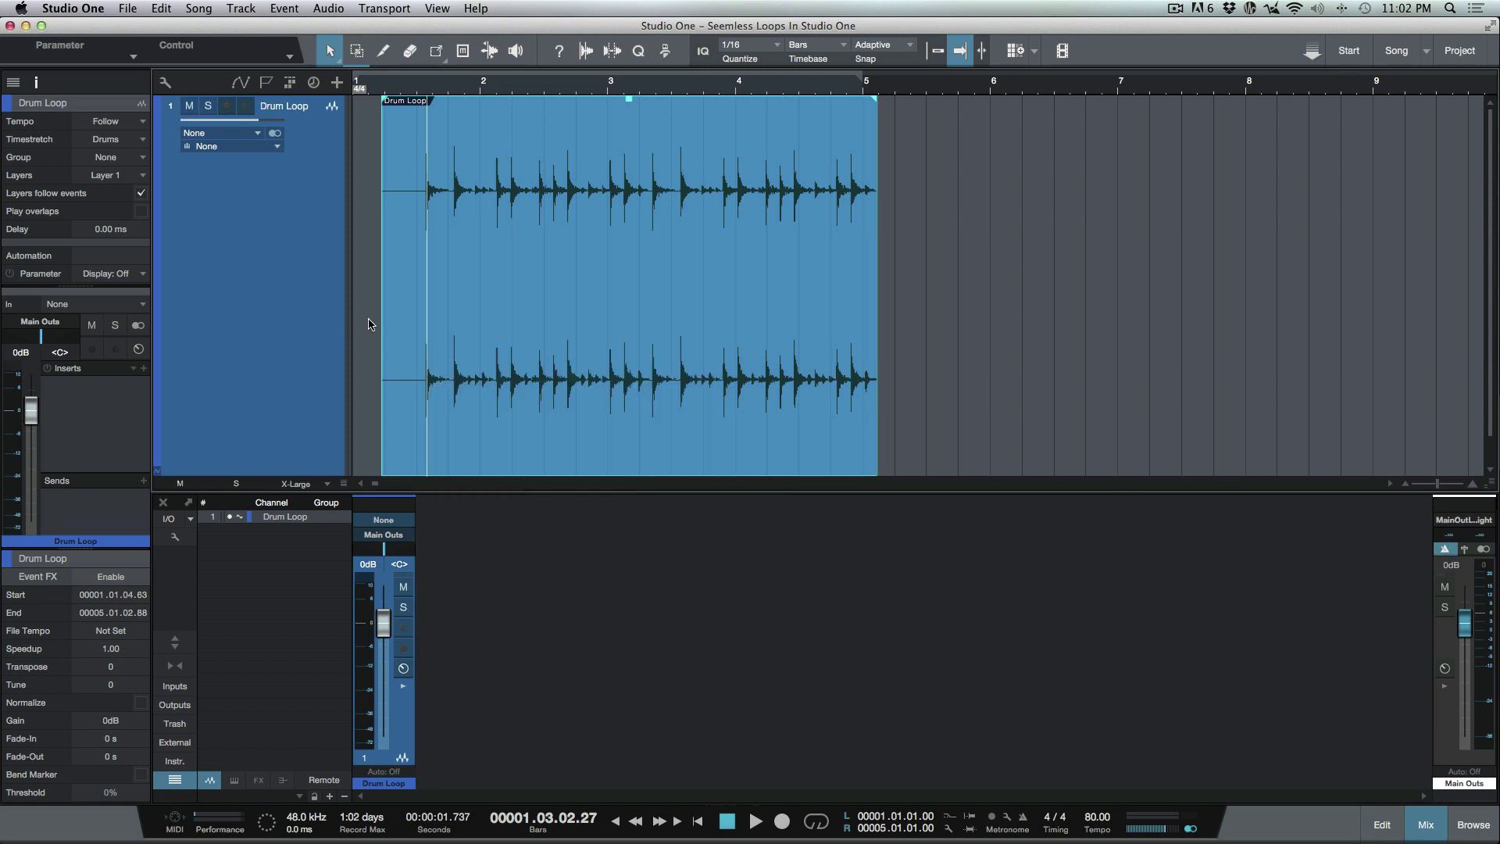
key("a")
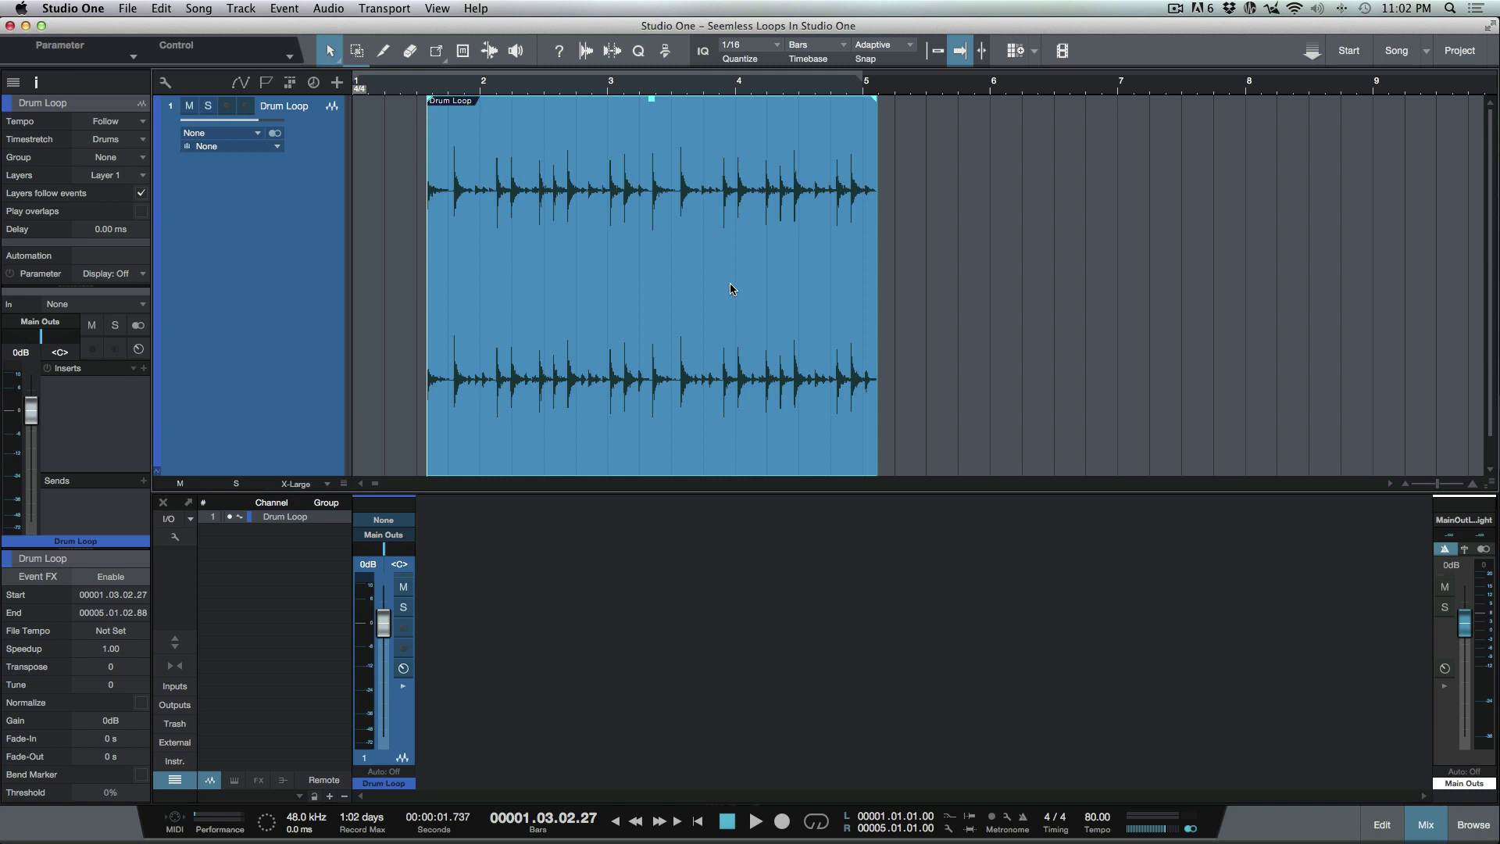
Examine the waveform at the trimmed start of the drum loop at high magnification.
left_click(385, 10)
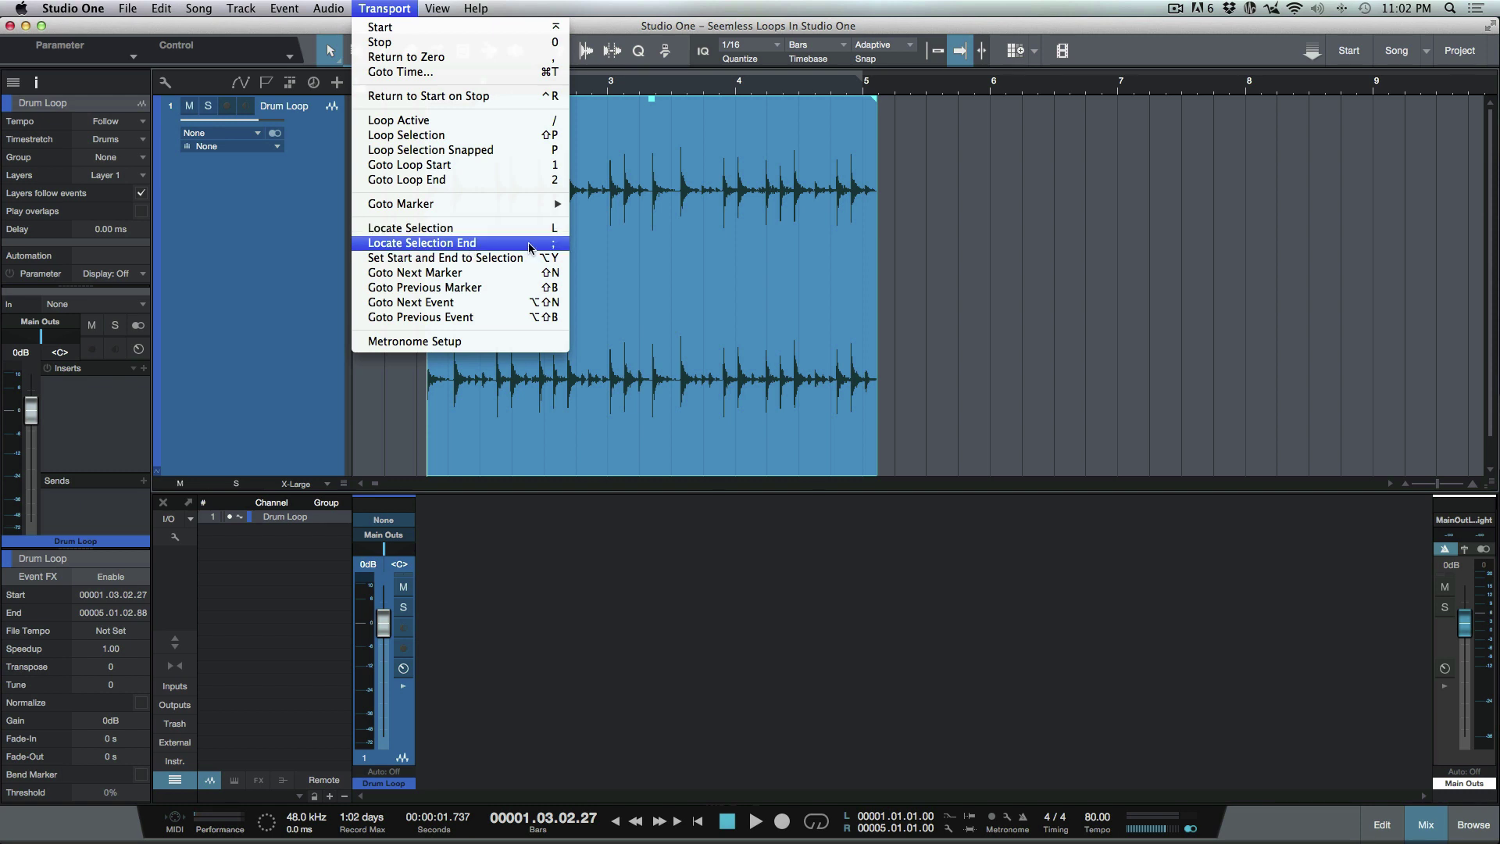
left_click(611, 26)
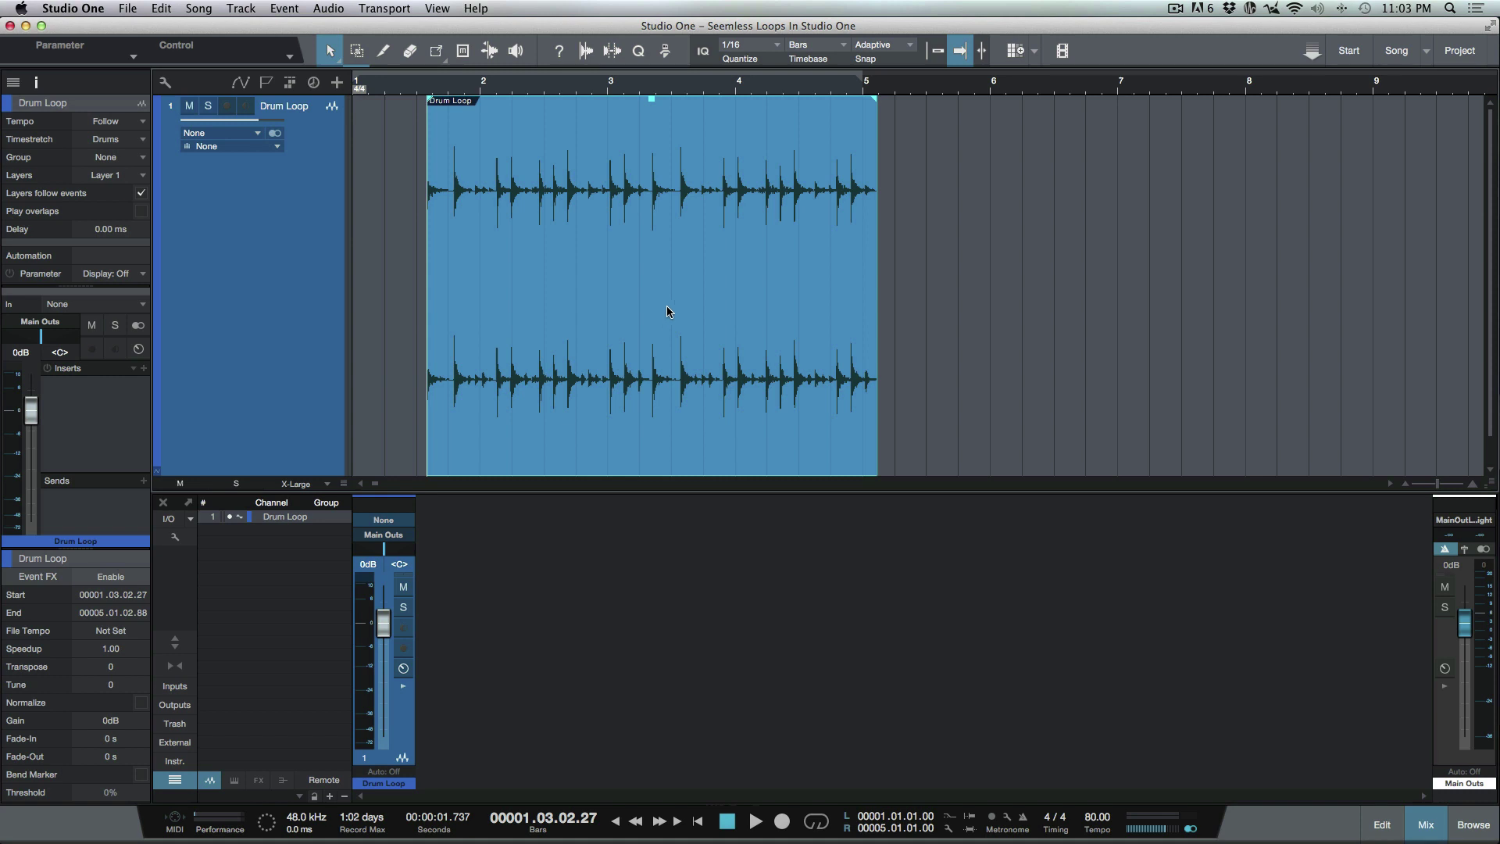
key("e")
key("e")
key("e")
key("e")
key("e")
key("e")
key("e")
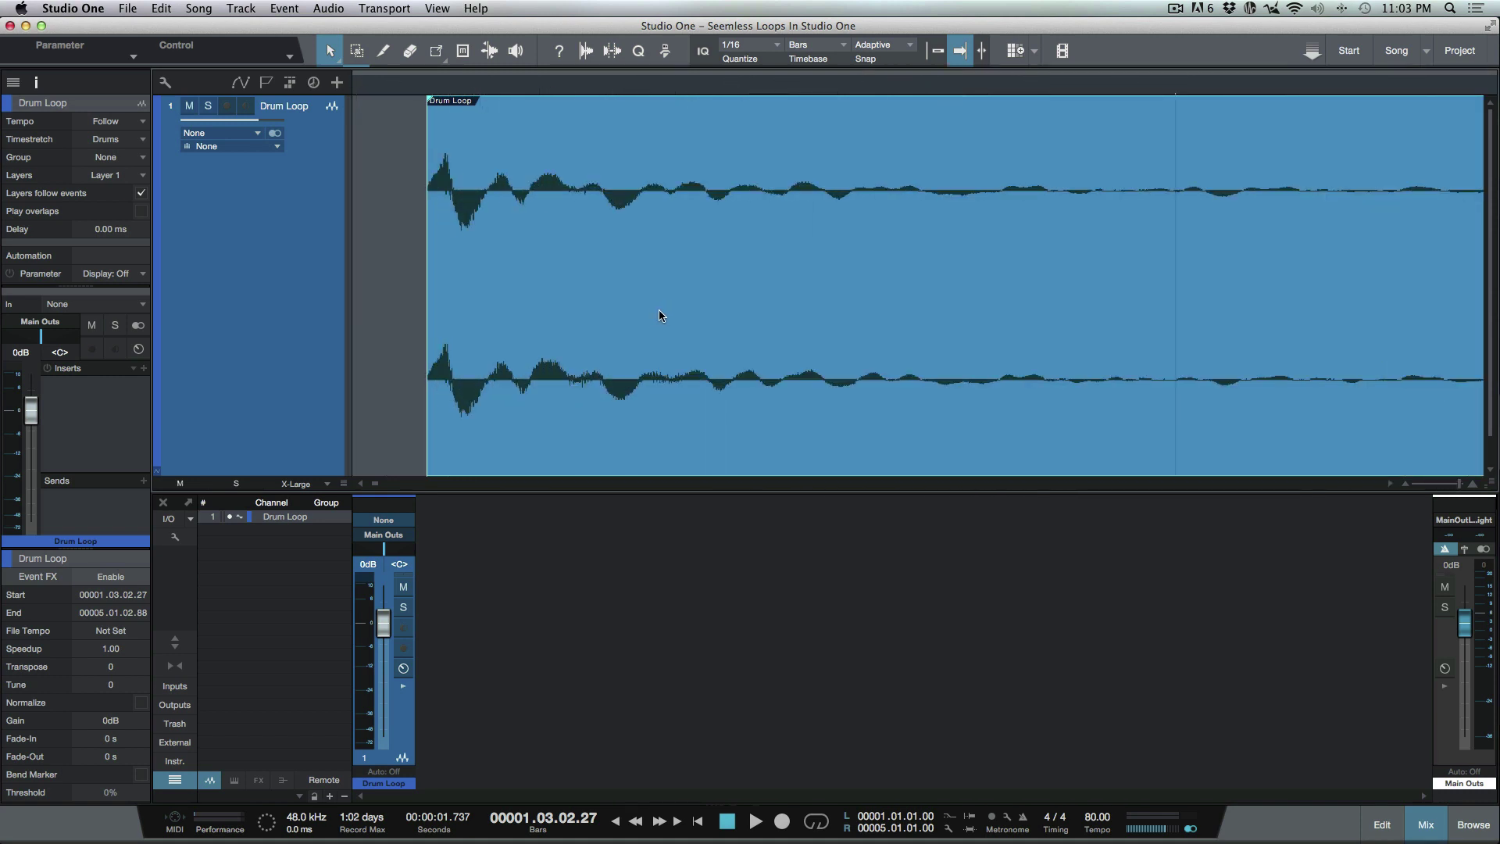
key("e")
key("e")
key("e")
key("e")
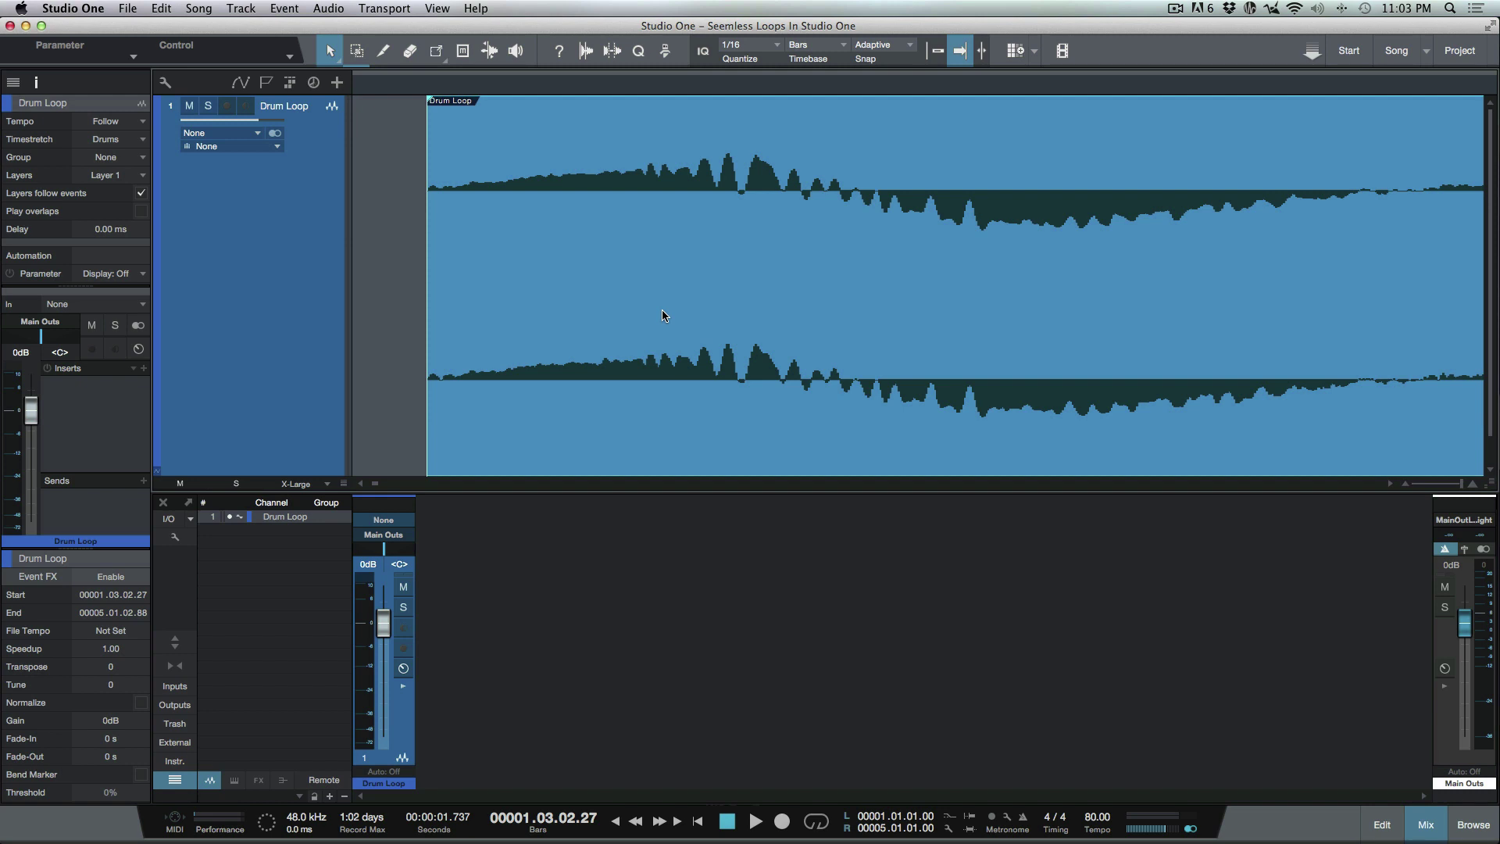
Examine the waveform around the trimmed end of the drum loop.
key("w")
key("w")
key("w")
key("w")
key("w")
key("w")
scroll(664, 289, "right", 2)
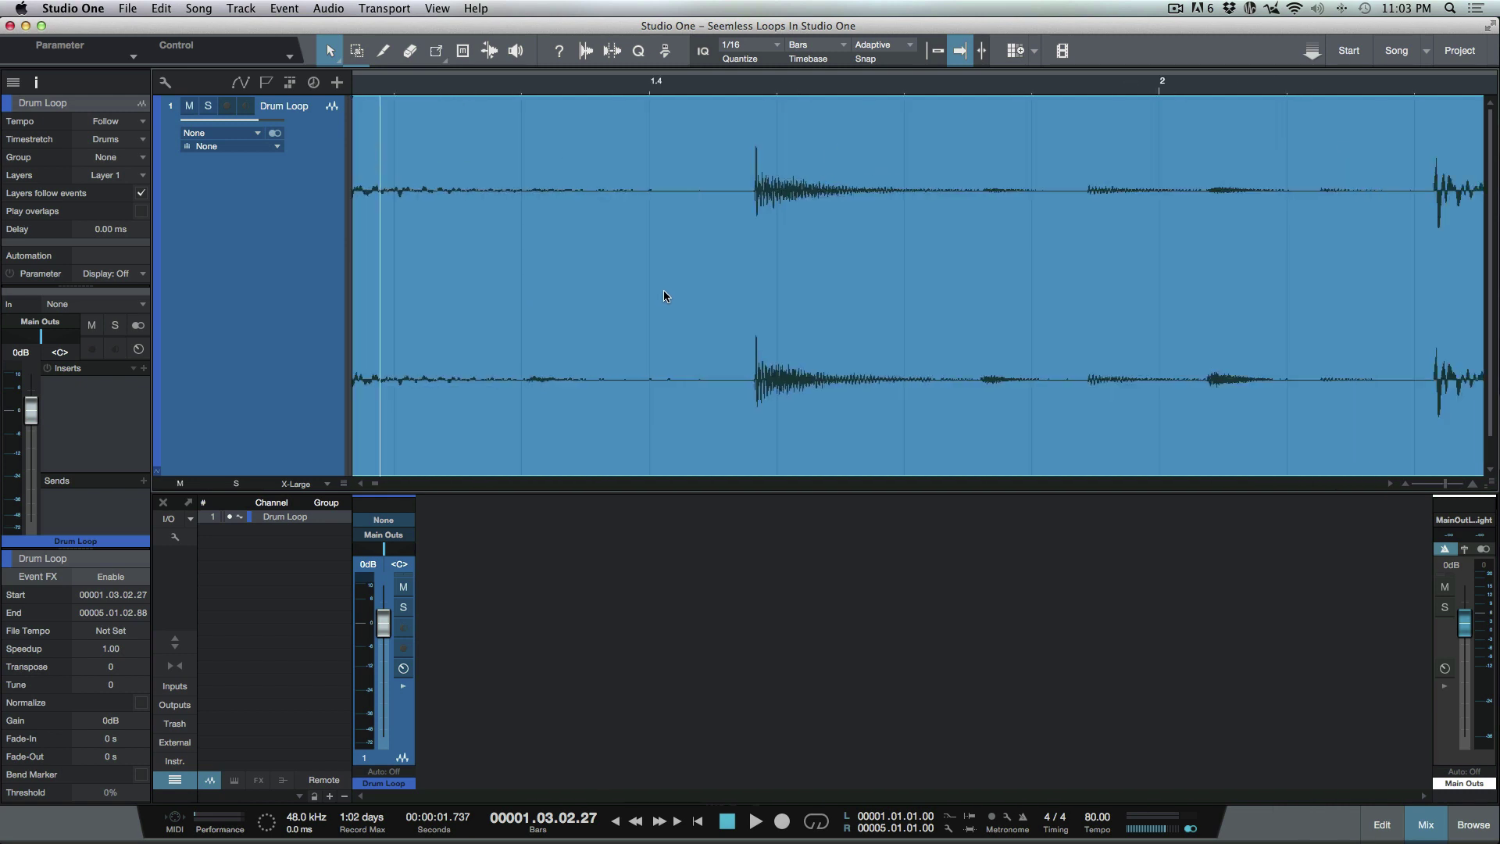
scroll(665, 294, "right", 15)
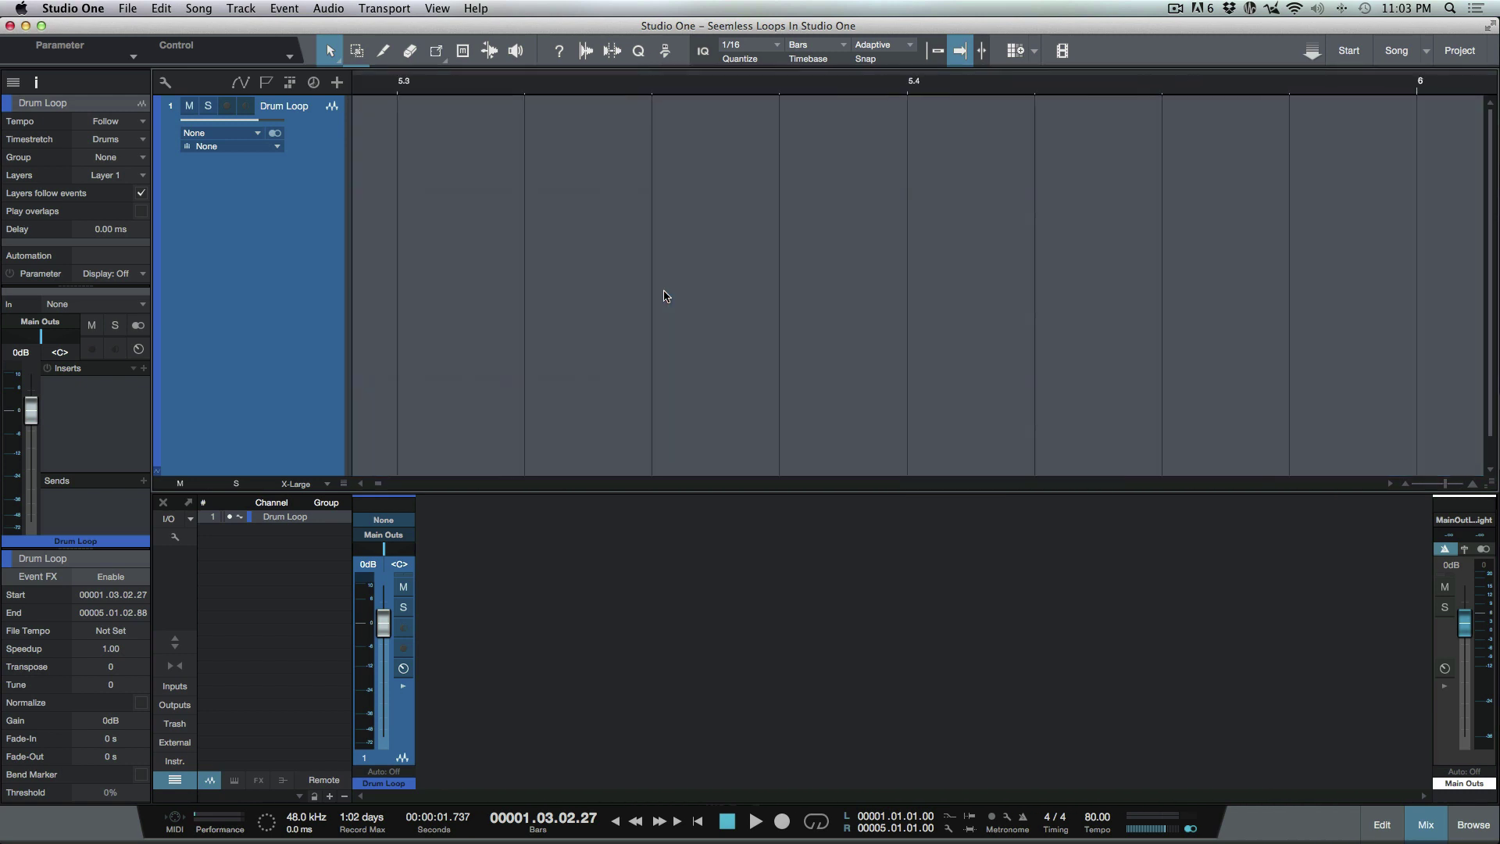
scroll(665, 295, "left", 10)
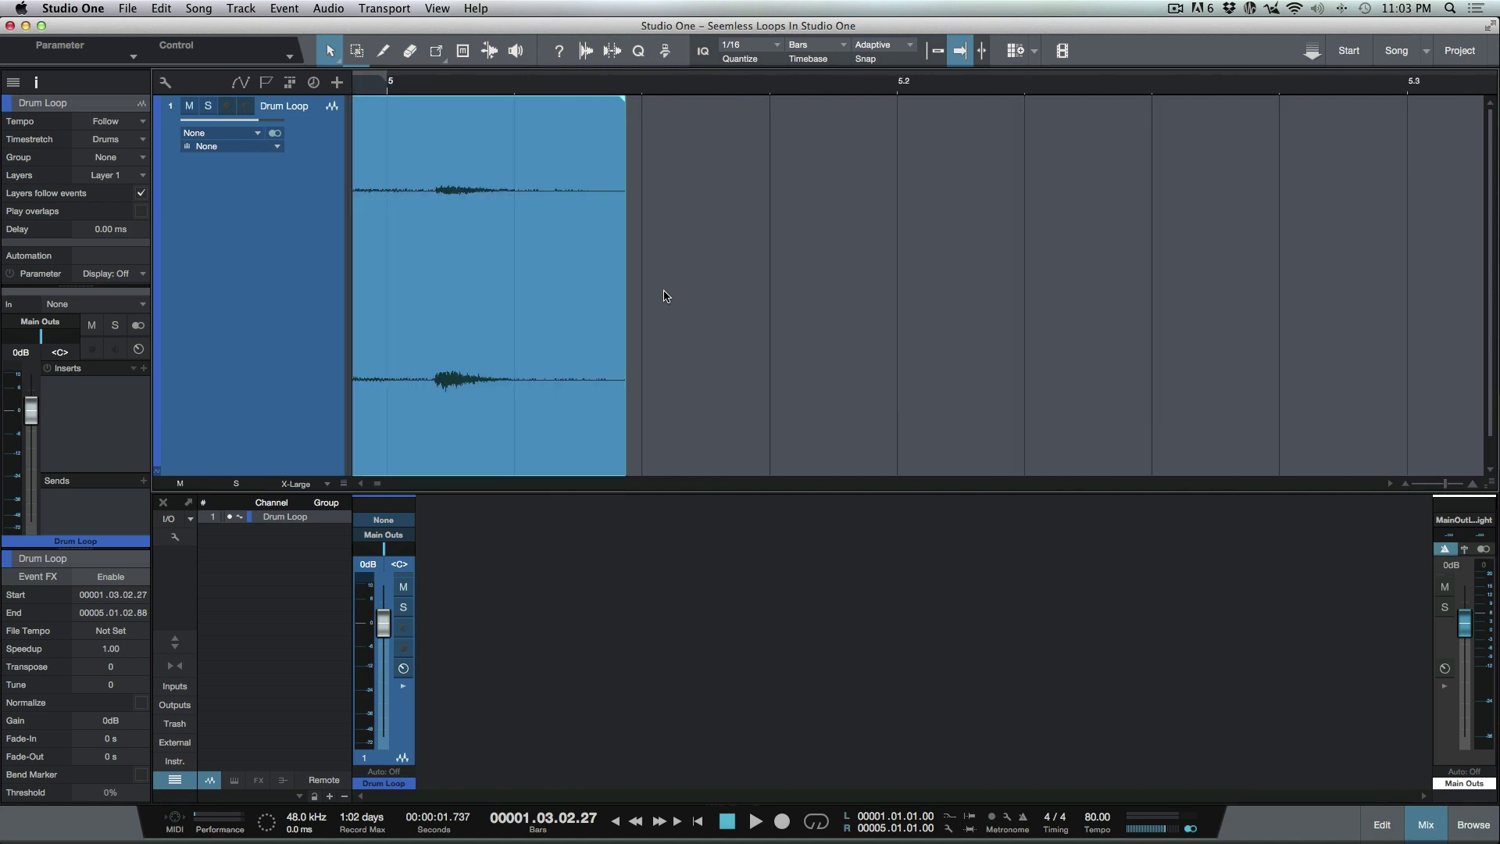
Return to the event's start and magnify its waveform in both time and amplitude to inspect the first transient.
left_click_drag(882, 287, 466, 350)
key("l")
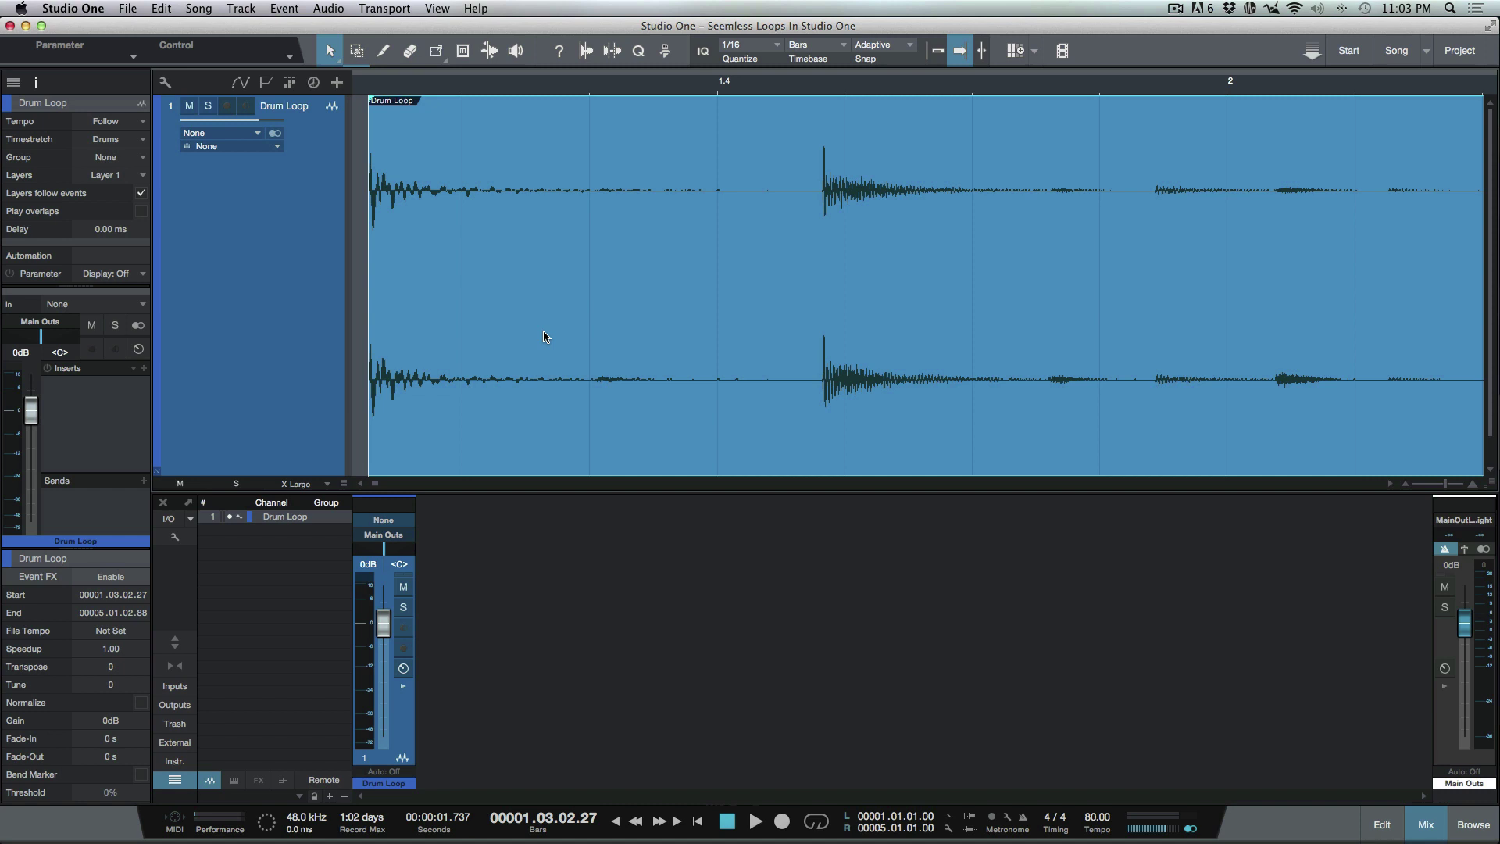
key("e")
key("e")
key("e")
key("e")
key("e")
key("e")
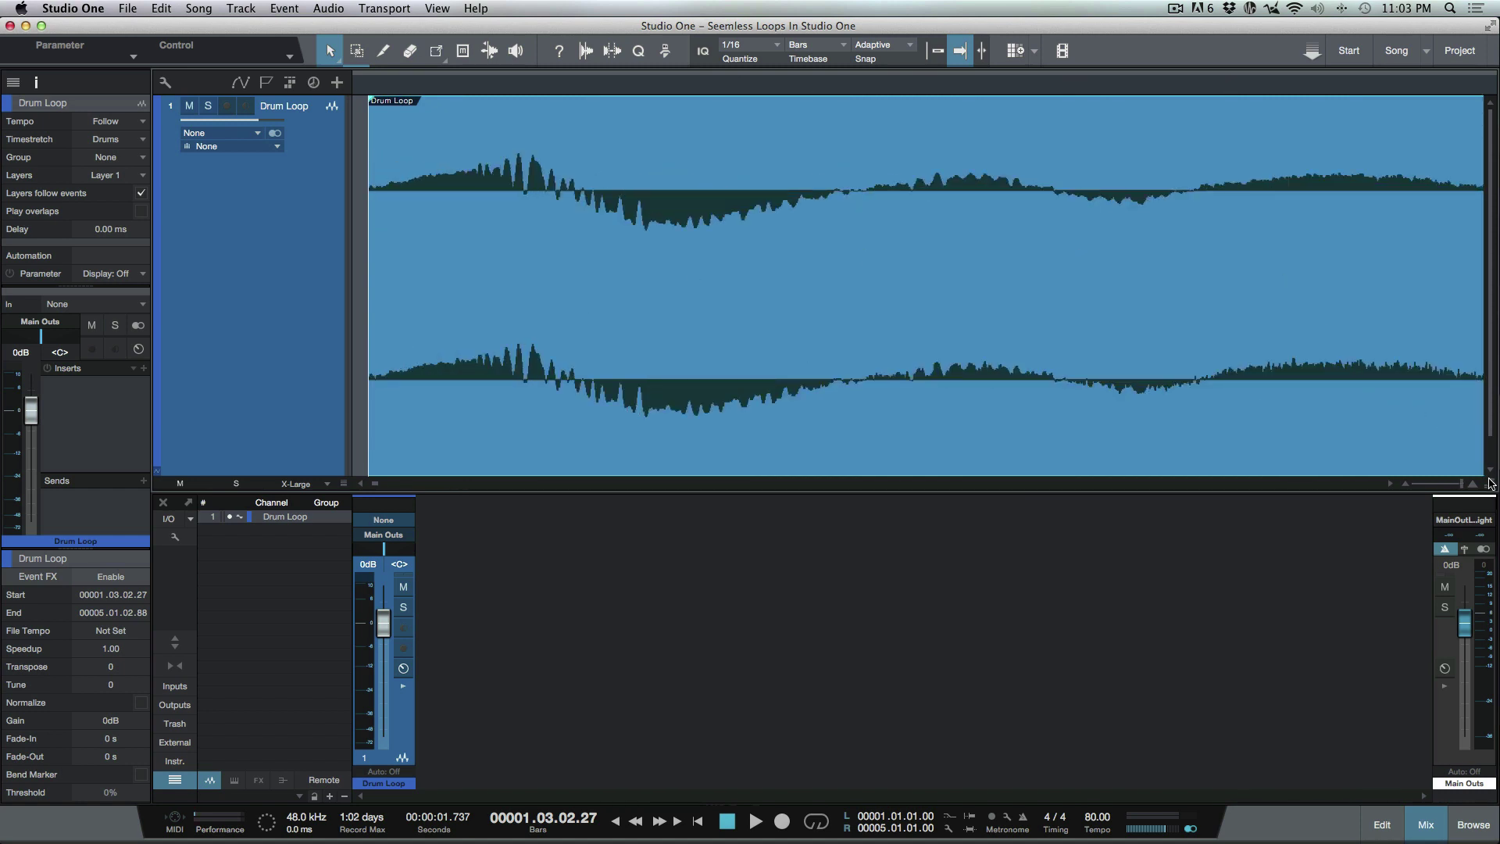
left_click_drag(1490, 484, 1487, 556)
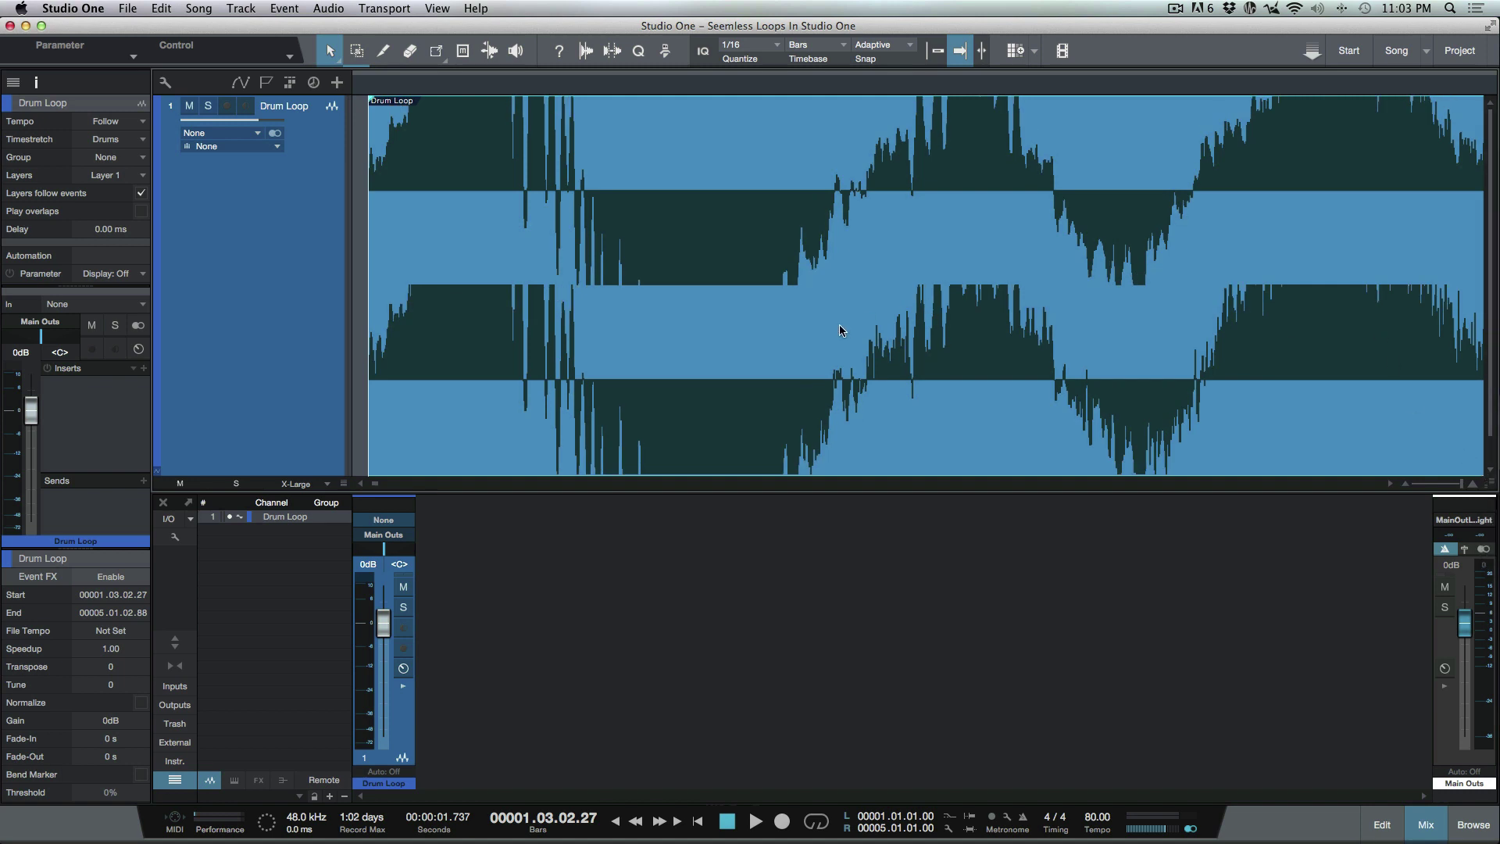
Locate the event's end and extend it past the following hit to 5.01.03.22.
key("alt+l")
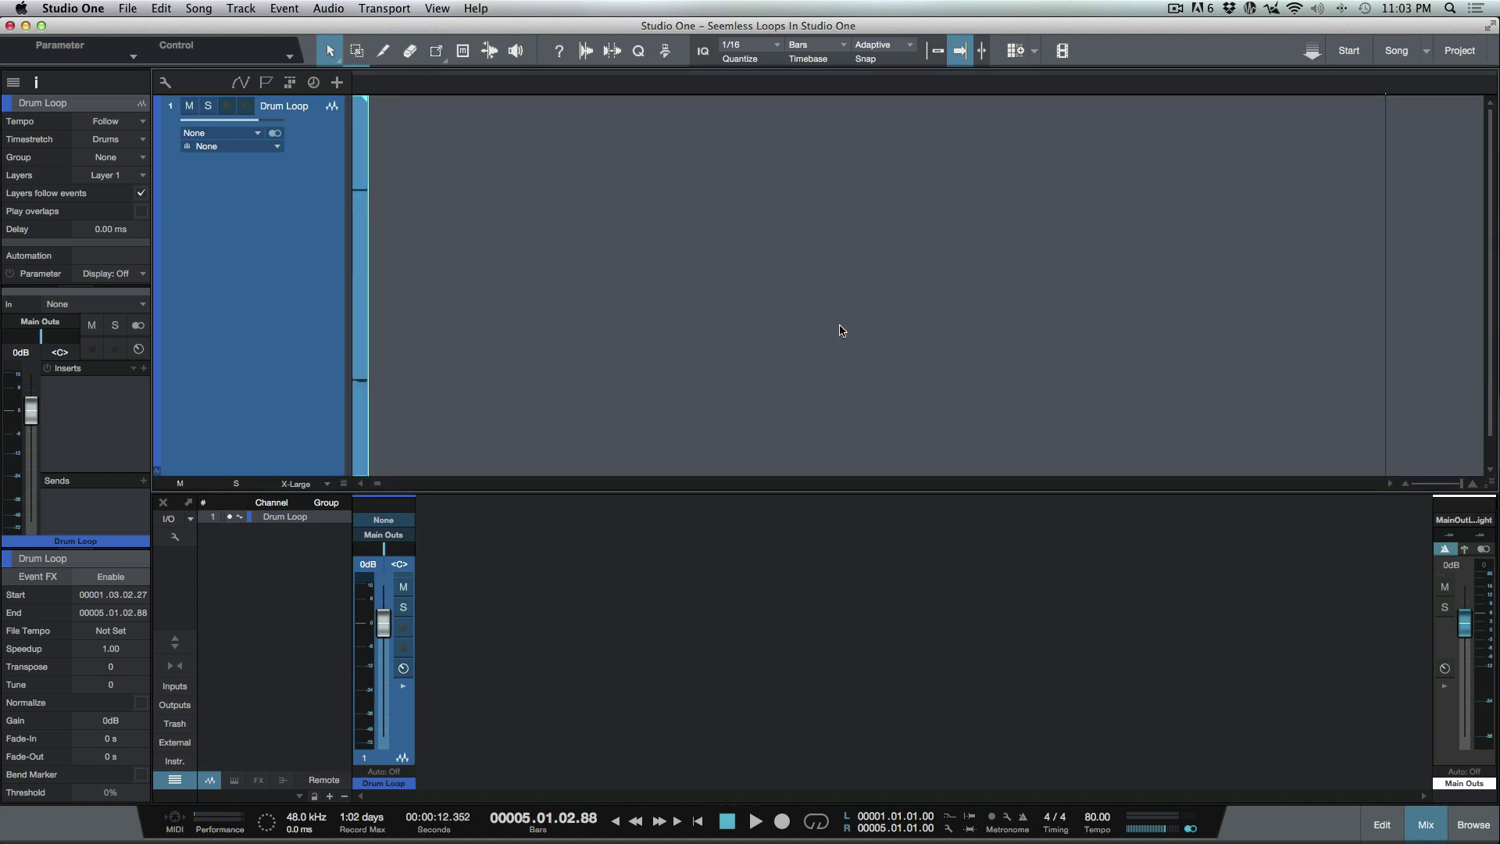
scroll(841, 330, "left", 5)
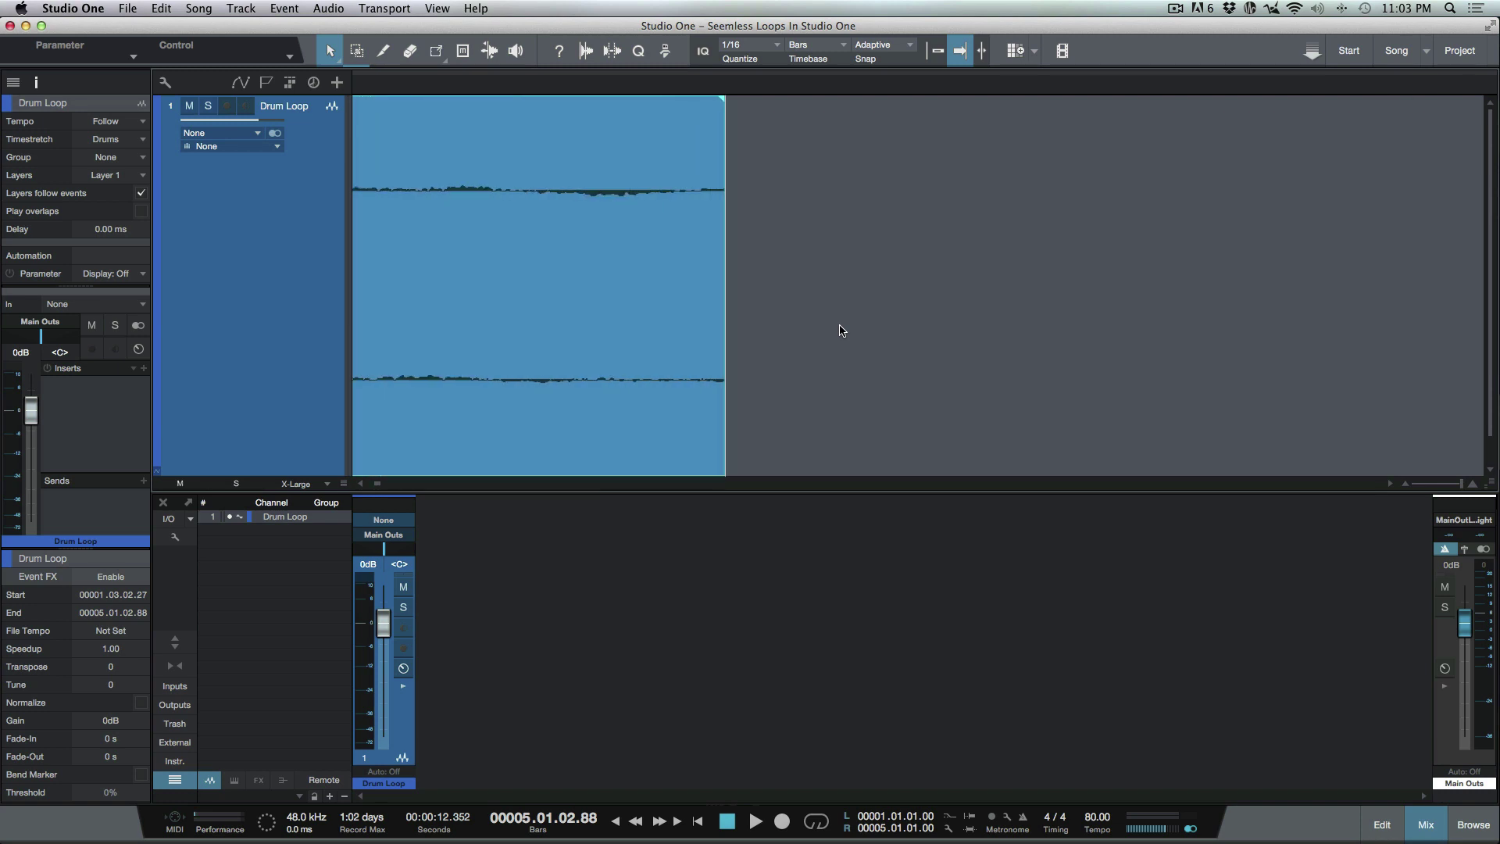
left_click_drag(725, 302, 1290, 305)
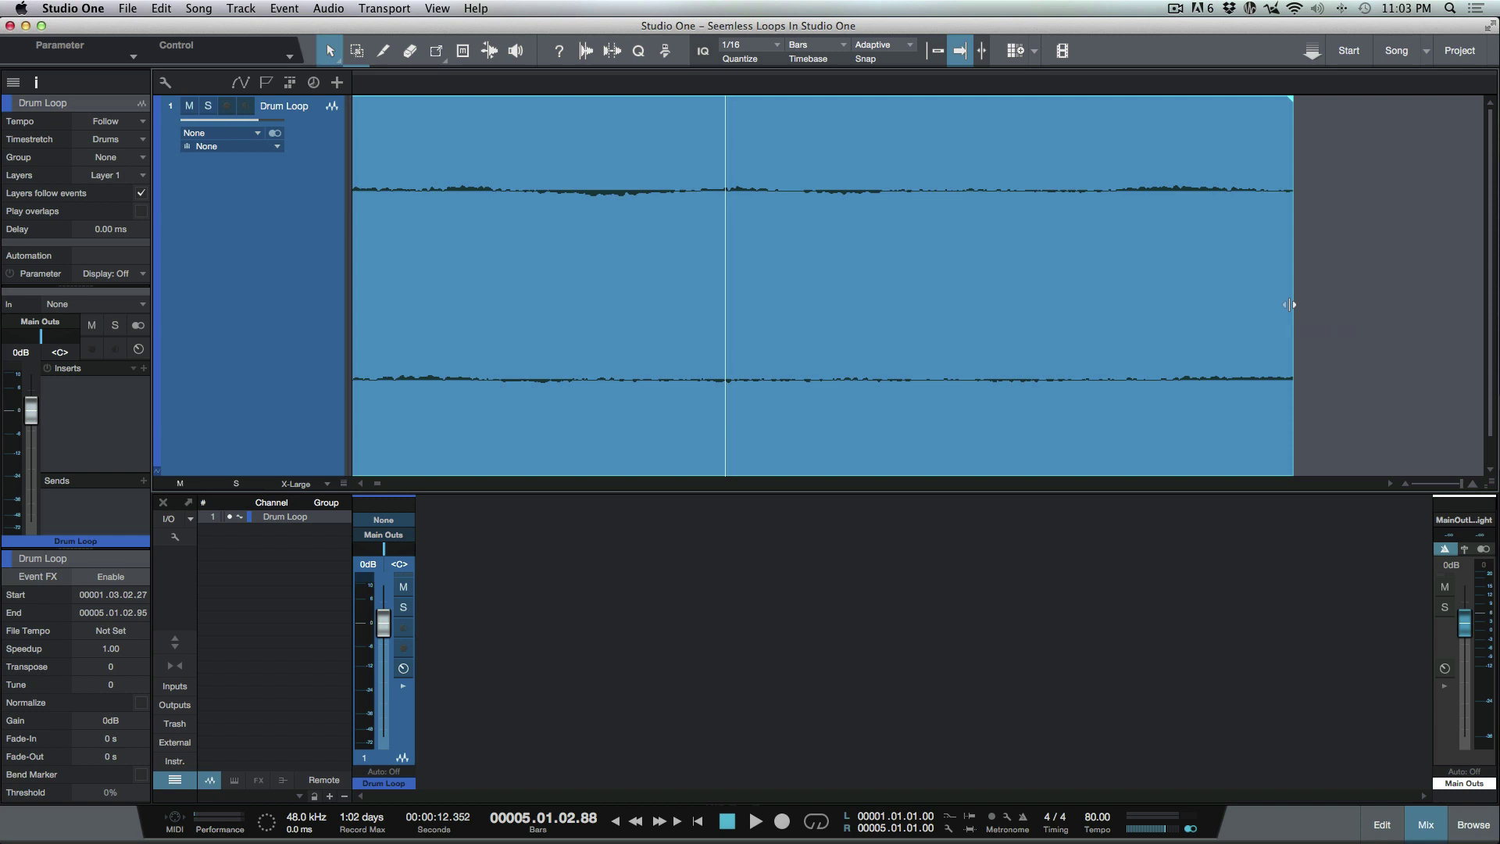
key("w")
key("w")
key("w")
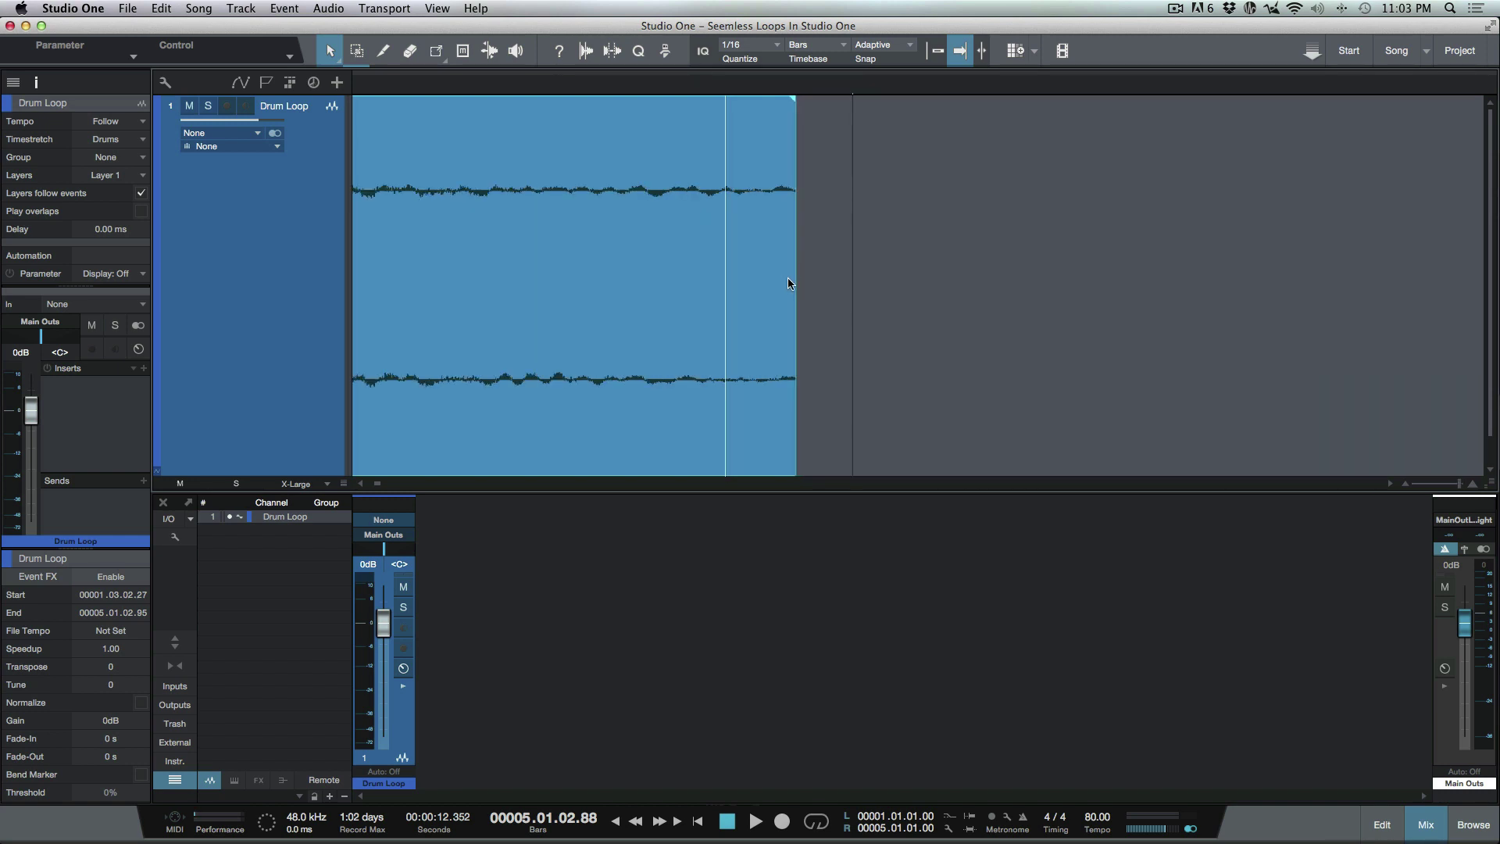
left_click_drag(794, 273, 1081, 306)
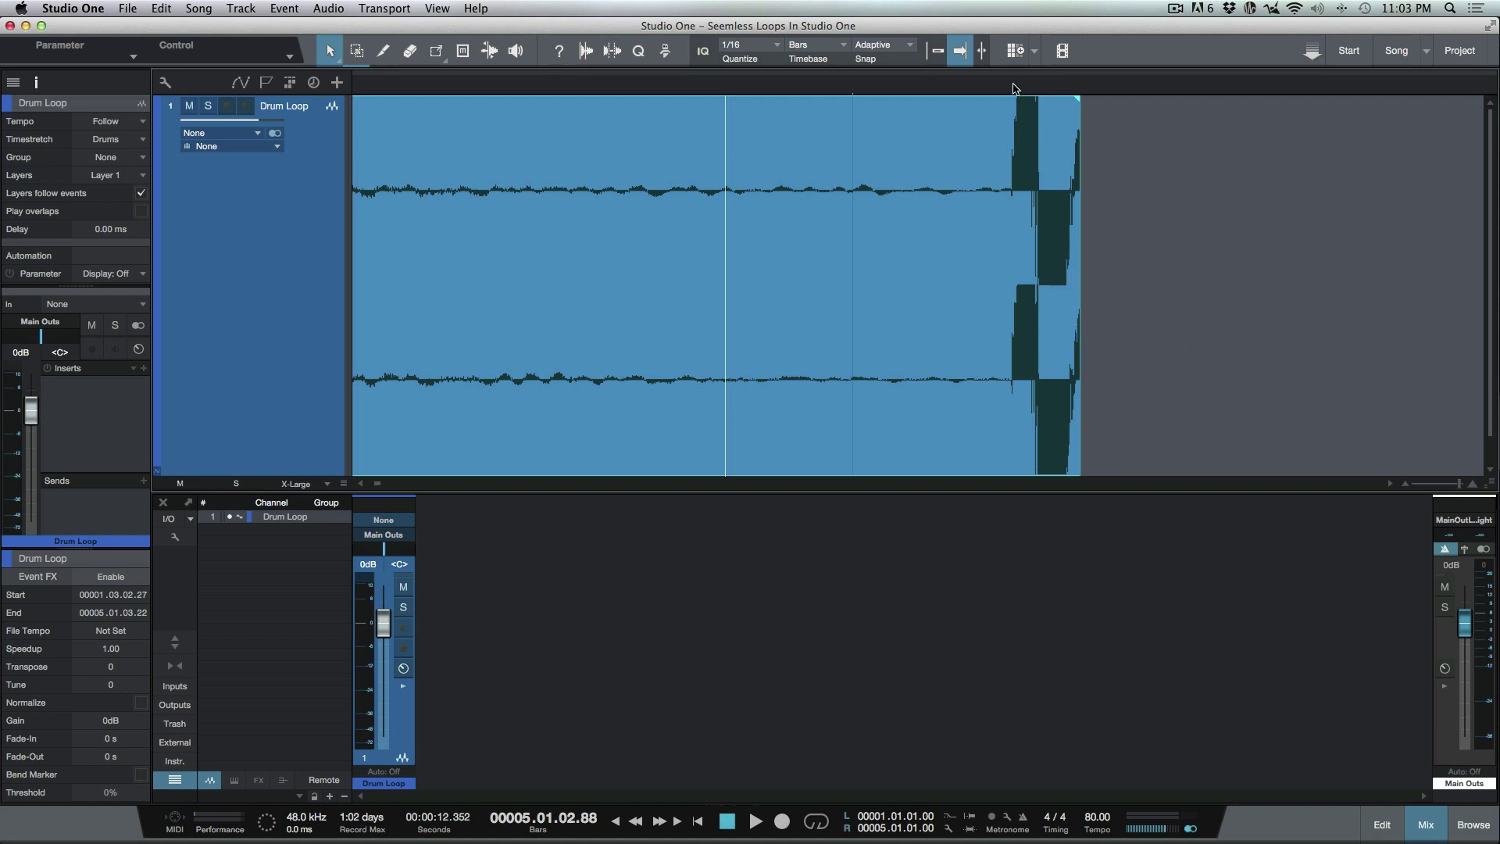
Slip the audio within the event's boundaries until the following hit lies just beyond the event's end, and locate the event's start.
left_click_drag(1013, 85, 1004, 120)
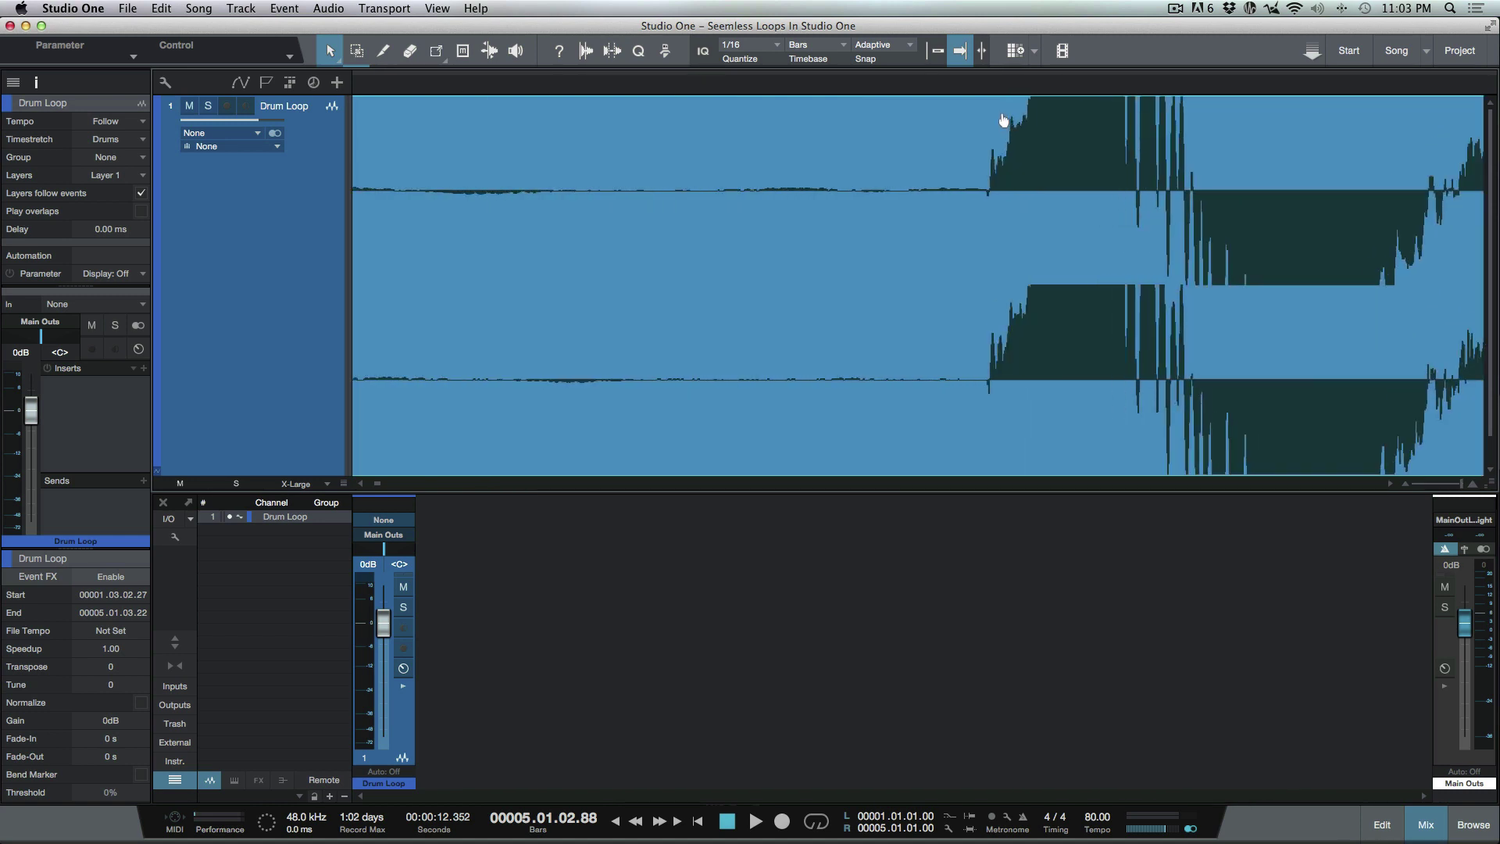
scroll(1009, 192, "right", 3)
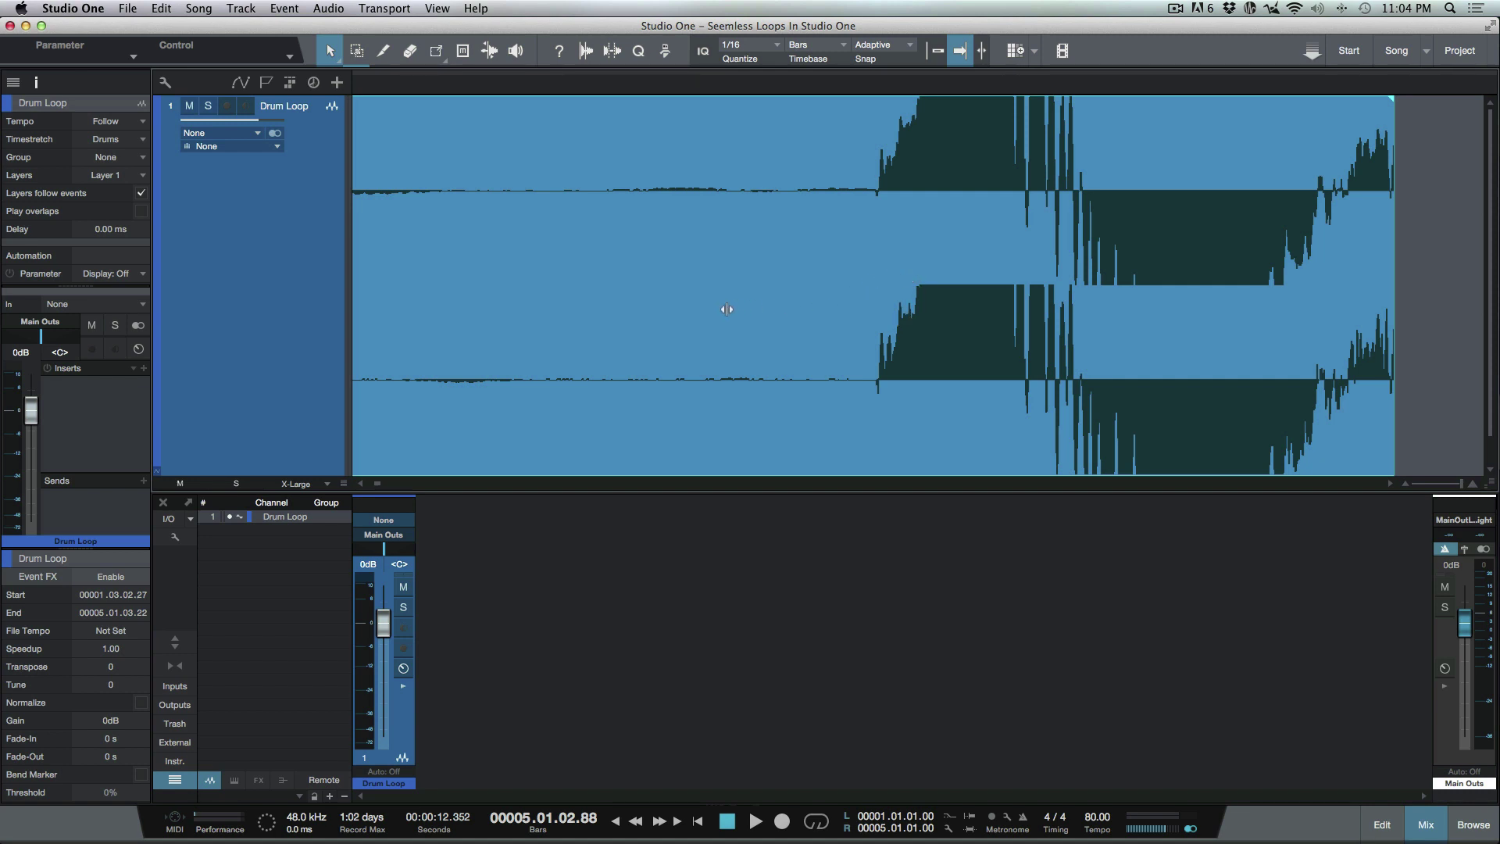
left_click_drag(713, 311, 1227, 389)
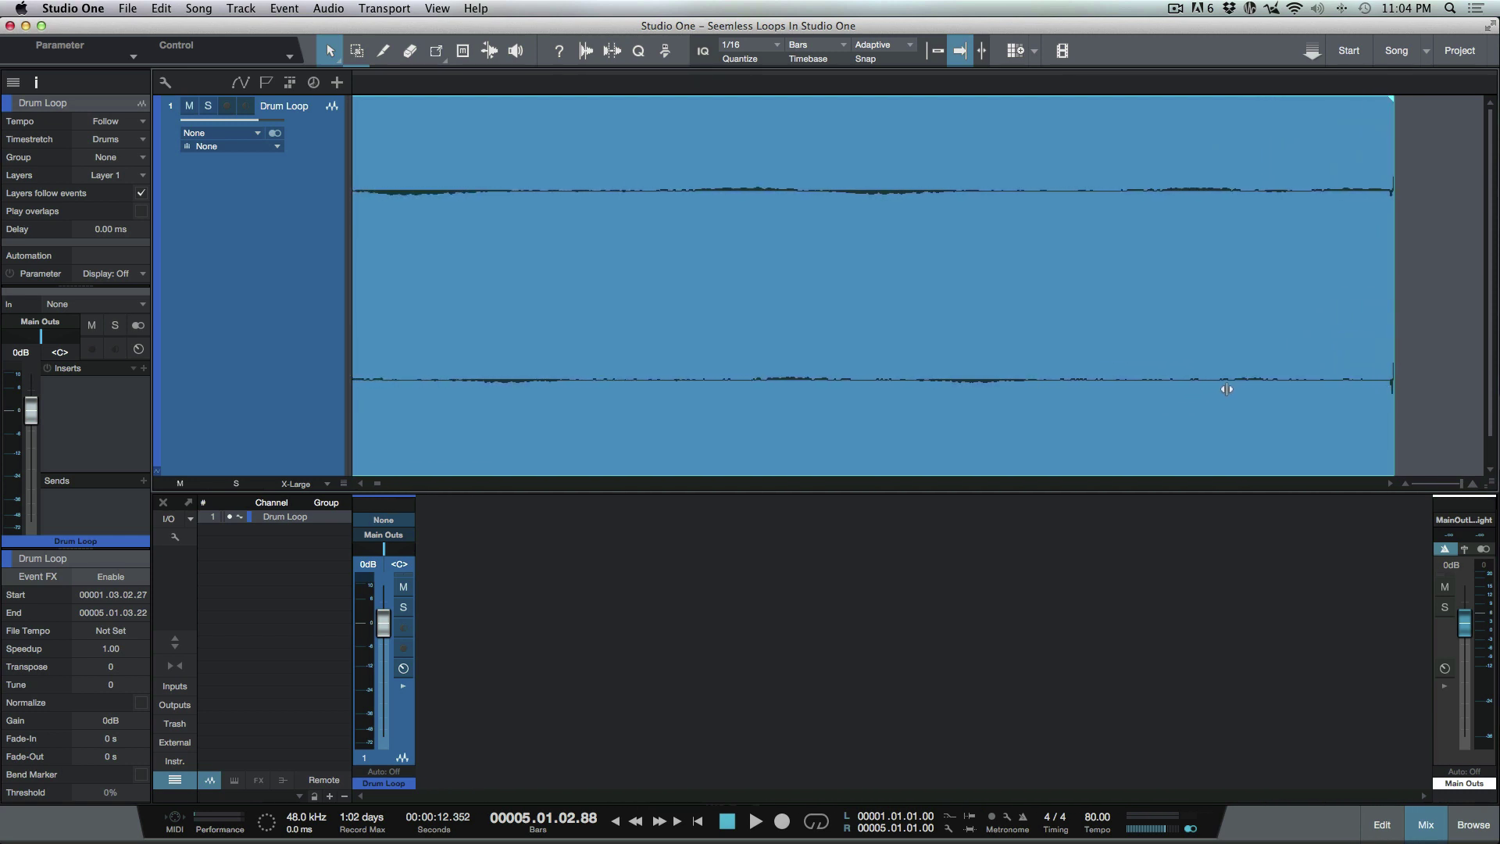
left_click_drag(1398, 89, 1384, 138)
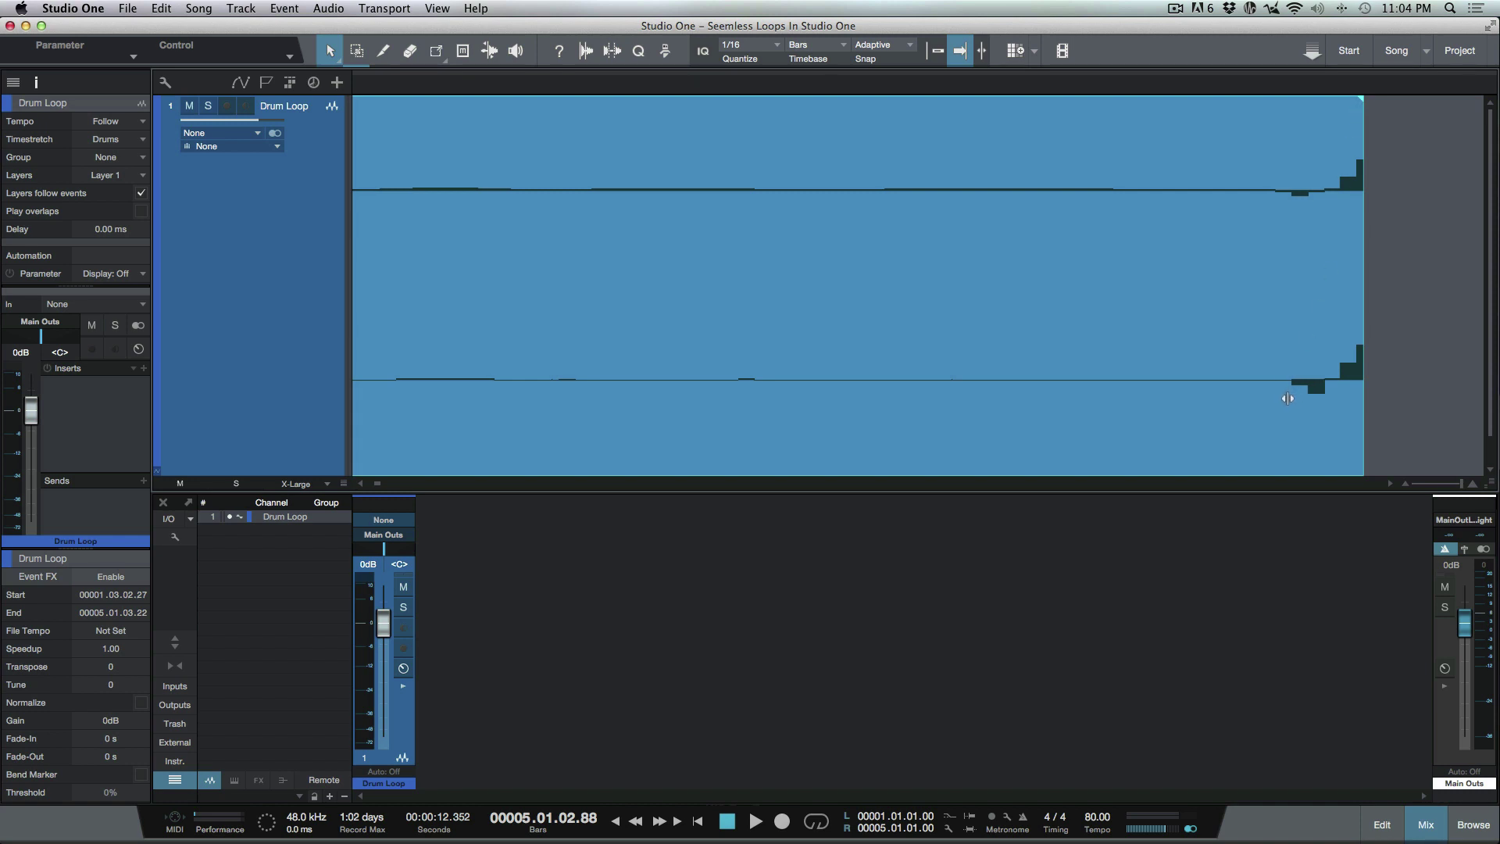
left_click_drag(1289, 395, 1309, 398)
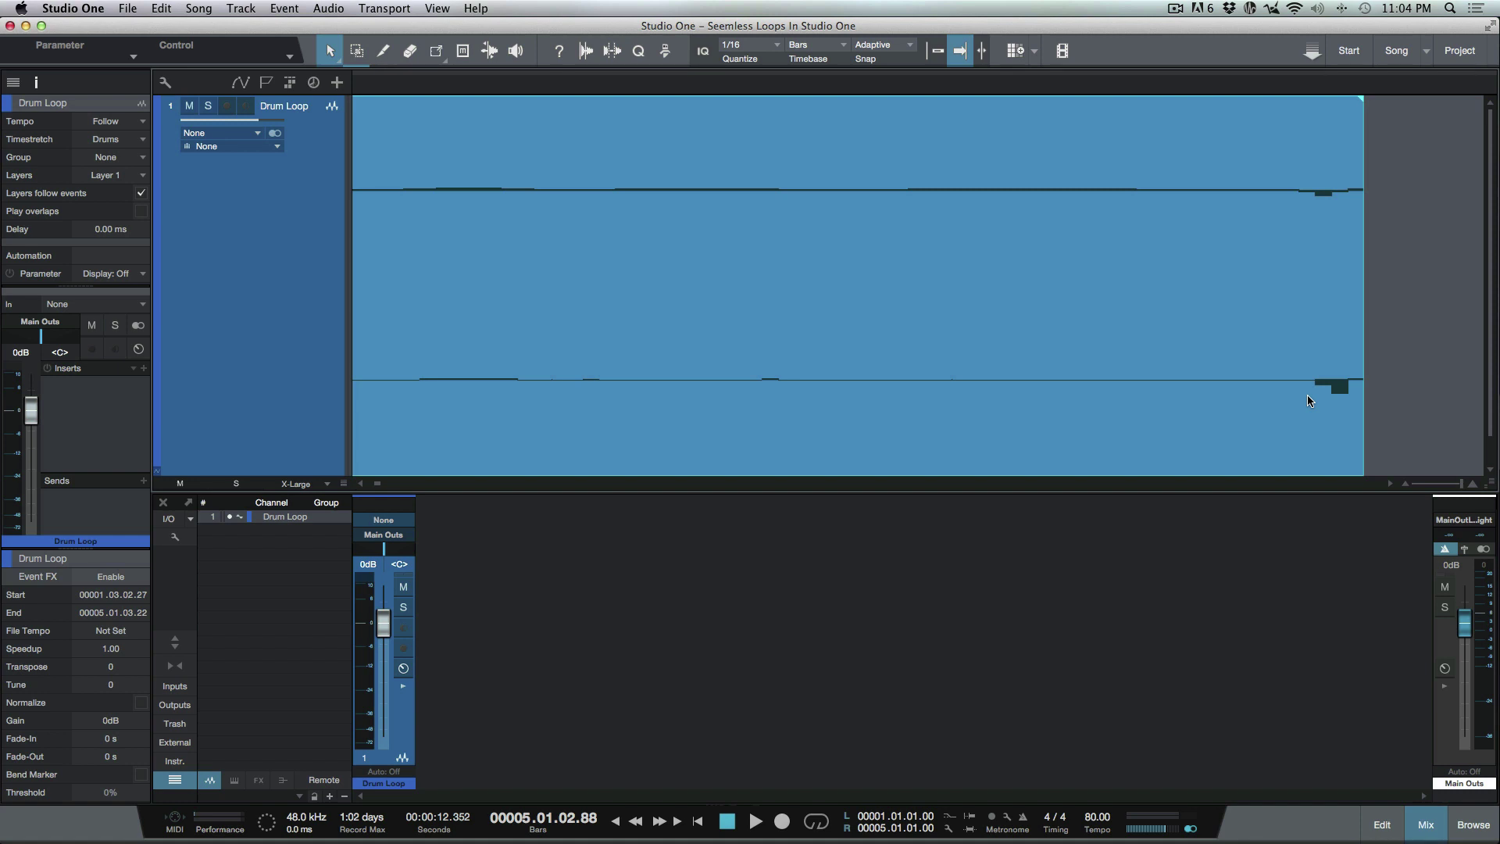
key("l")
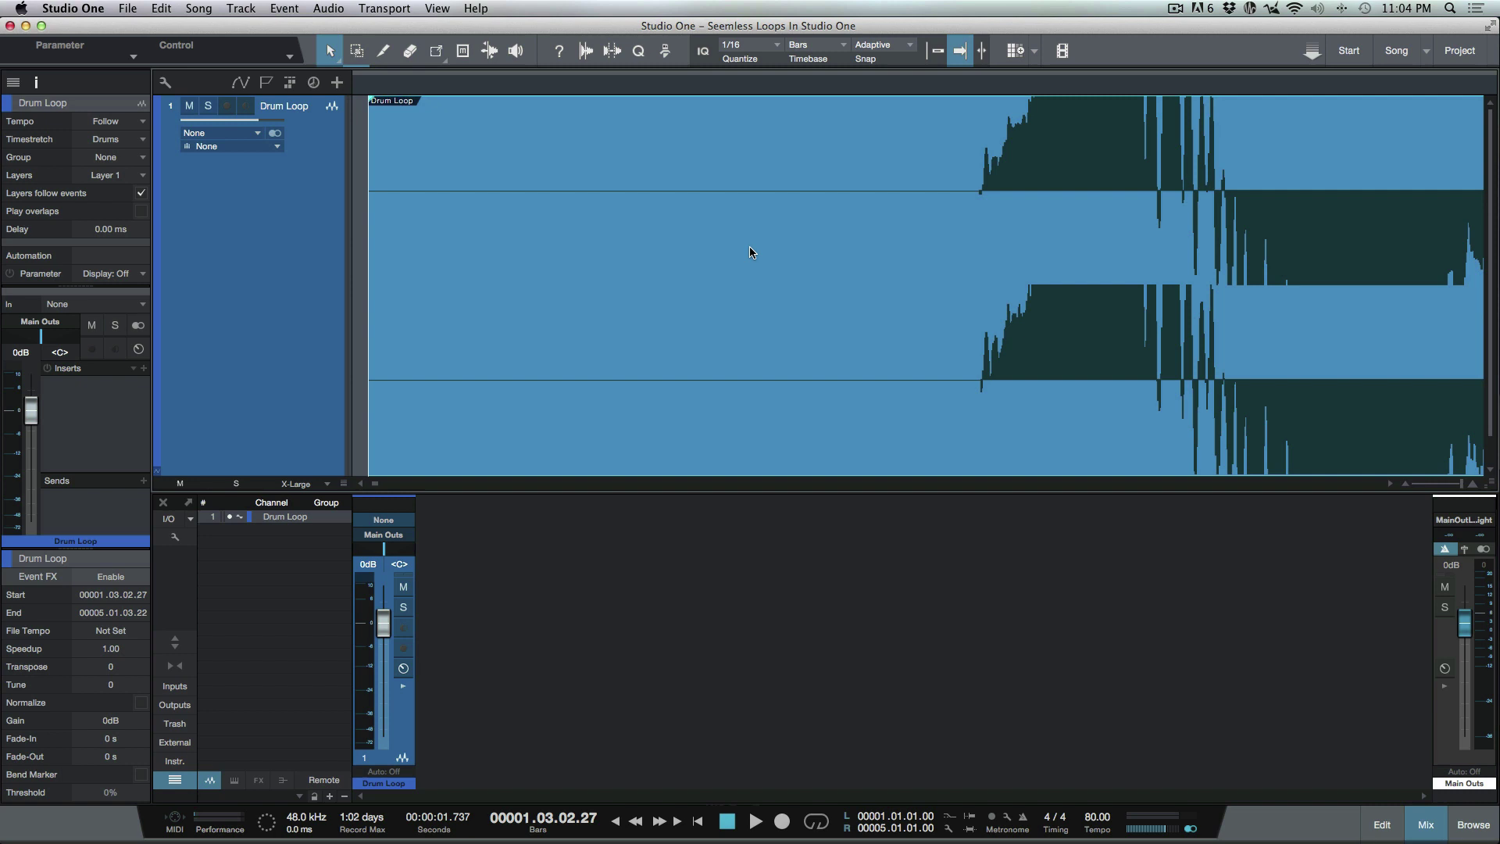
Trim the event's start to 1.03.02.33, just before the first hit, and tighten it to the exact point where the transient rises.
left_click(968, 248)
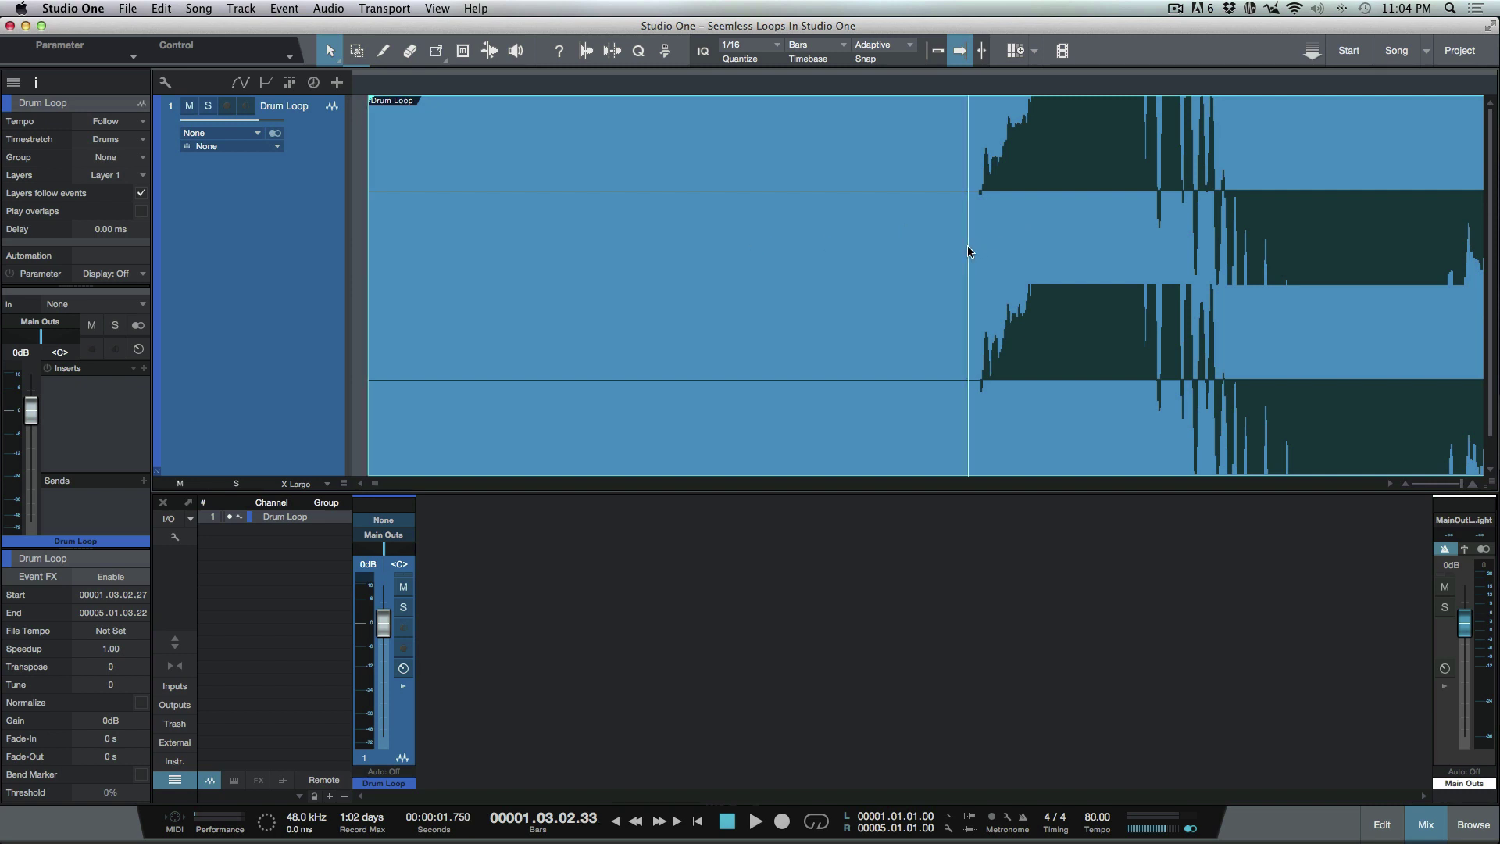
key("alt+[")
key("e")
key("e")
key("e")
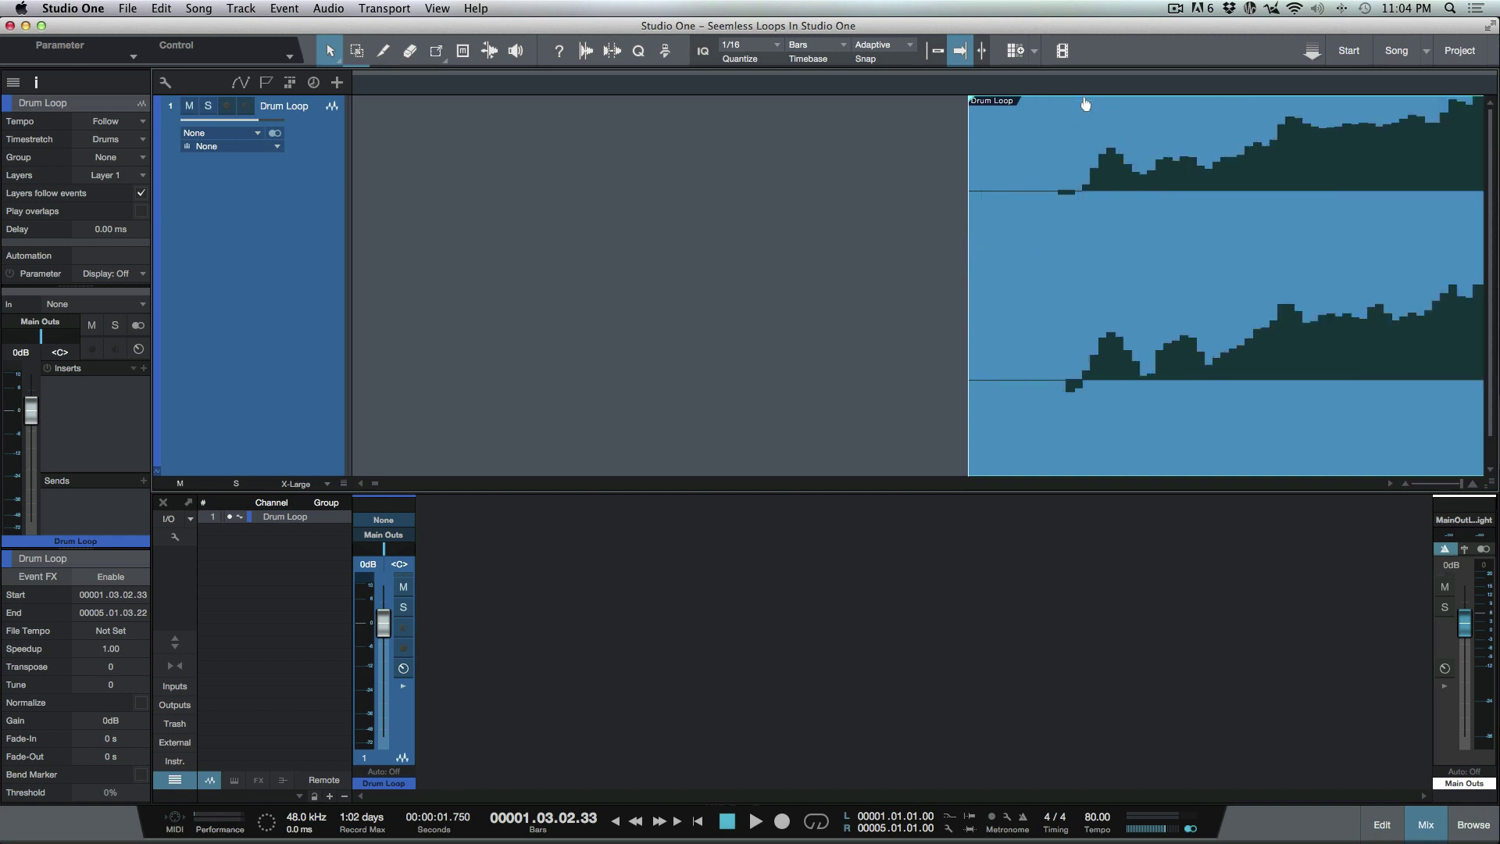
key("e")
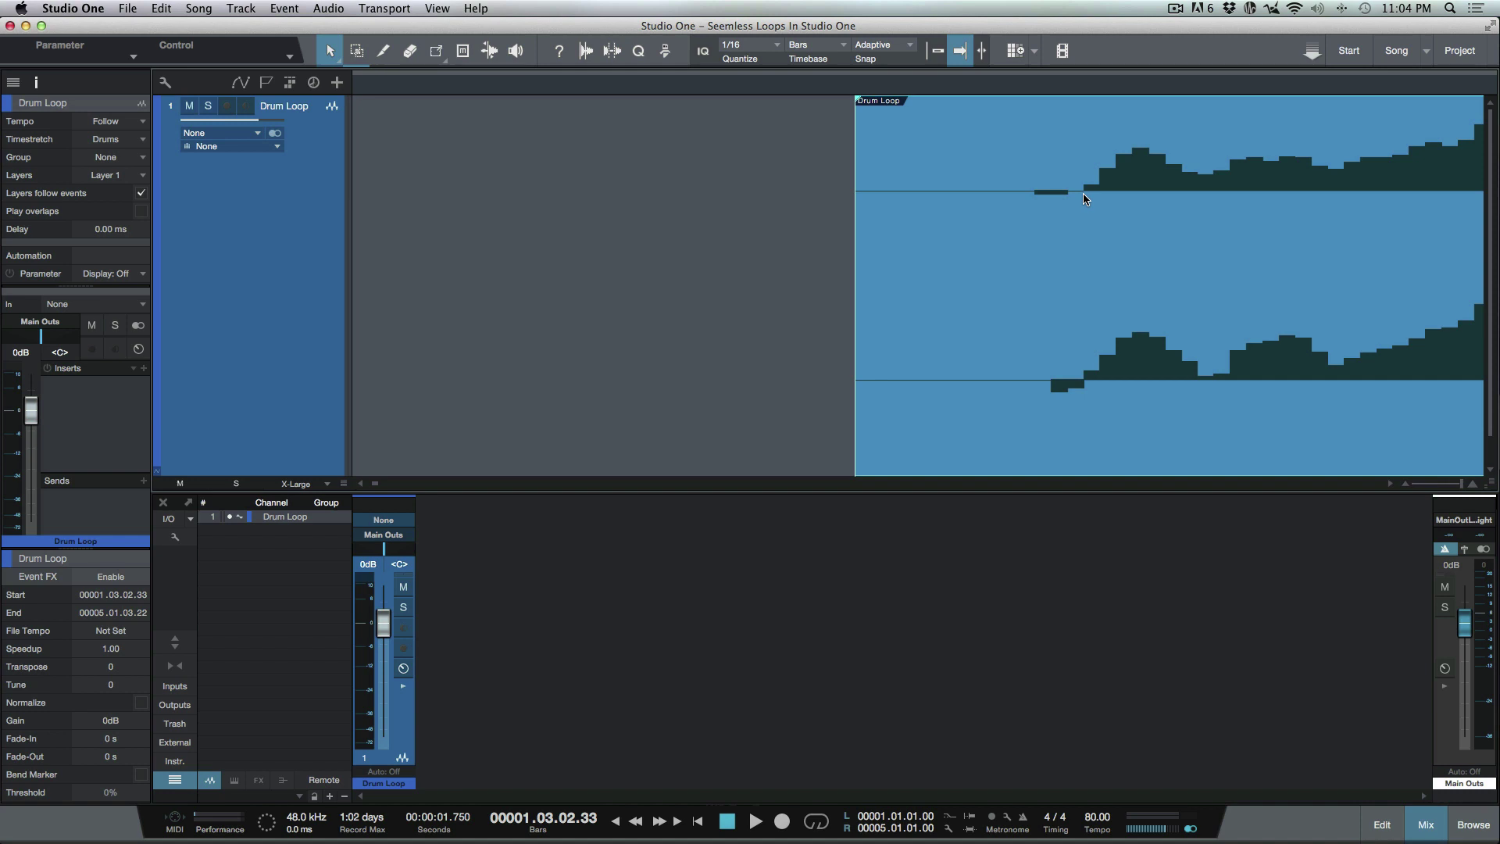
key("ctrl+space")
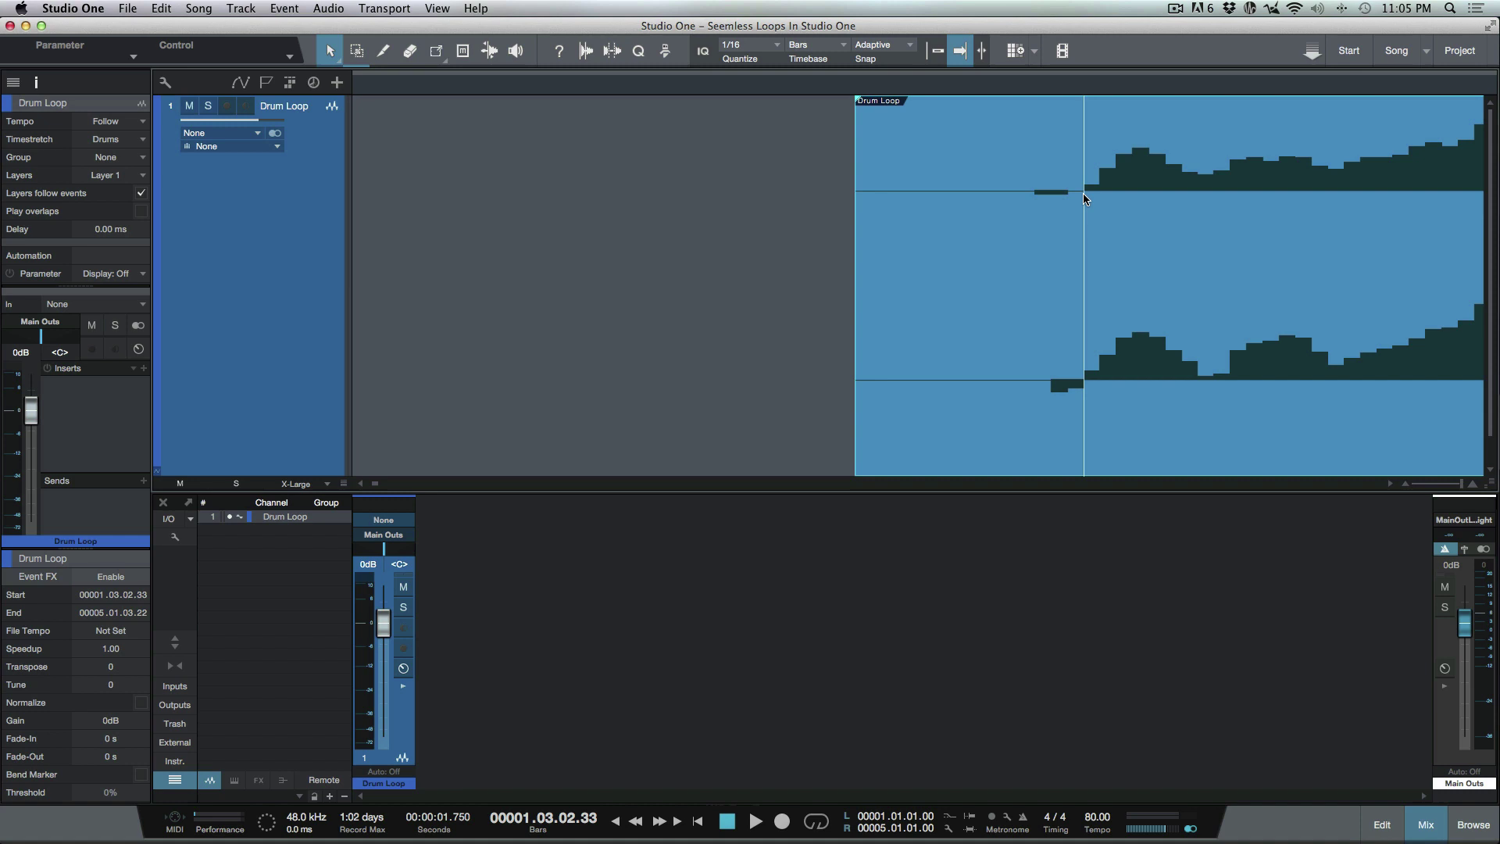
right_click(1084, 199)
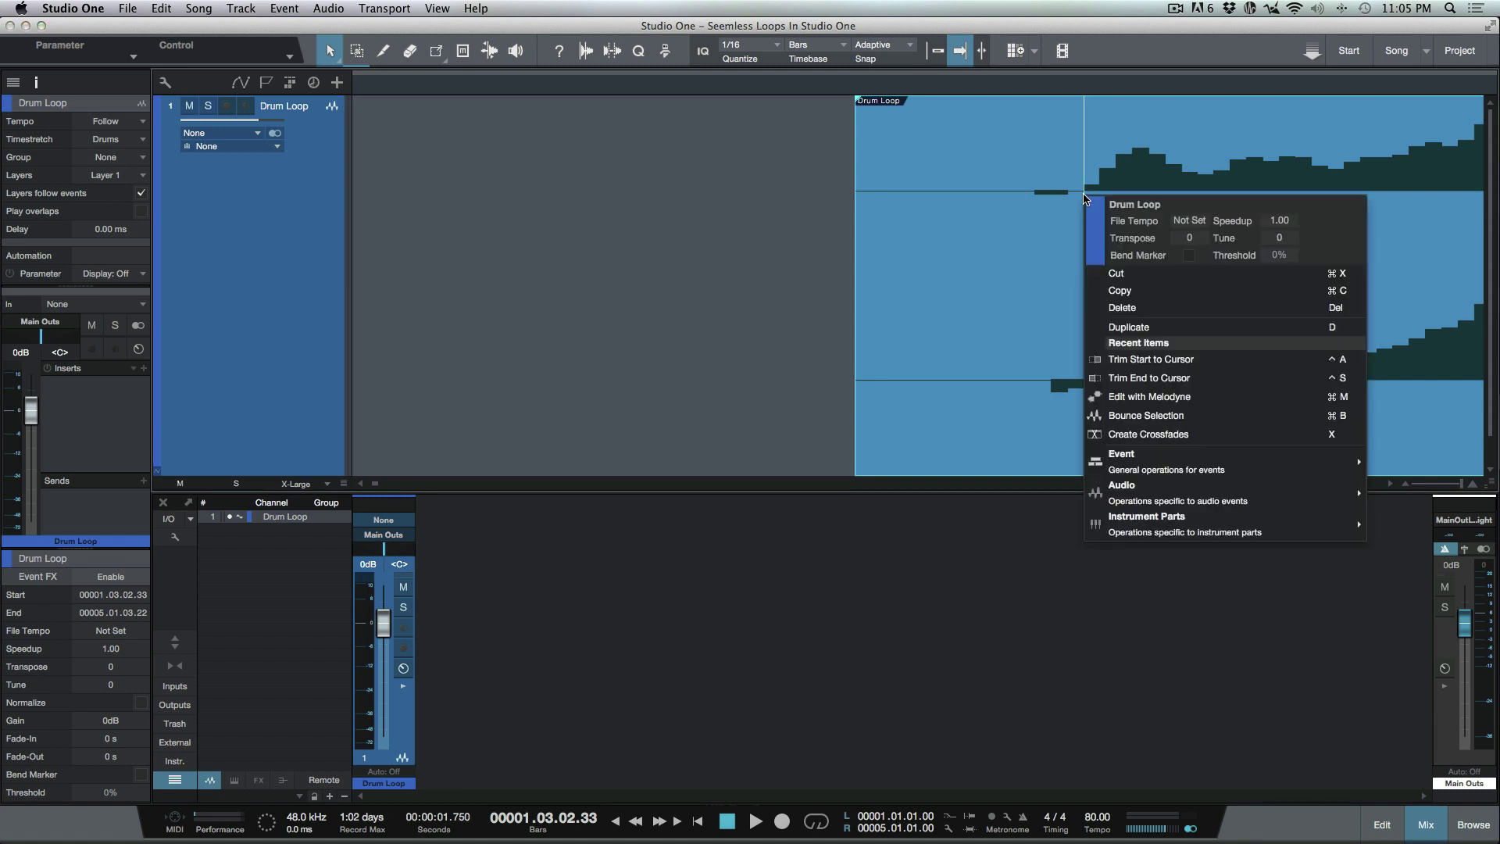
left_click(1153, 359)
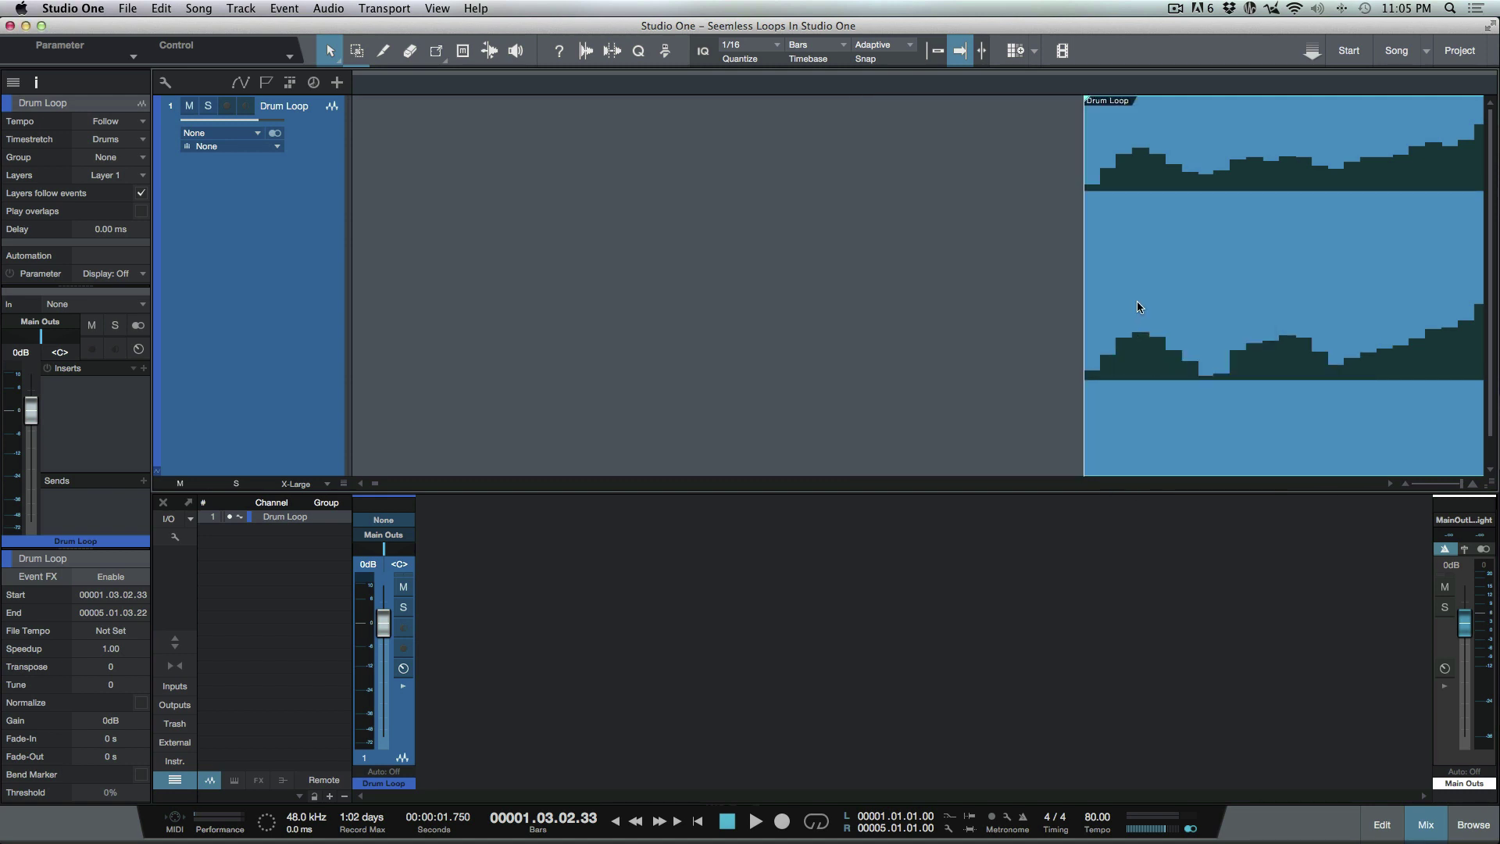
Examine the waveform at the event's end and compare it with the newly trimmed start.
key("alt+l")
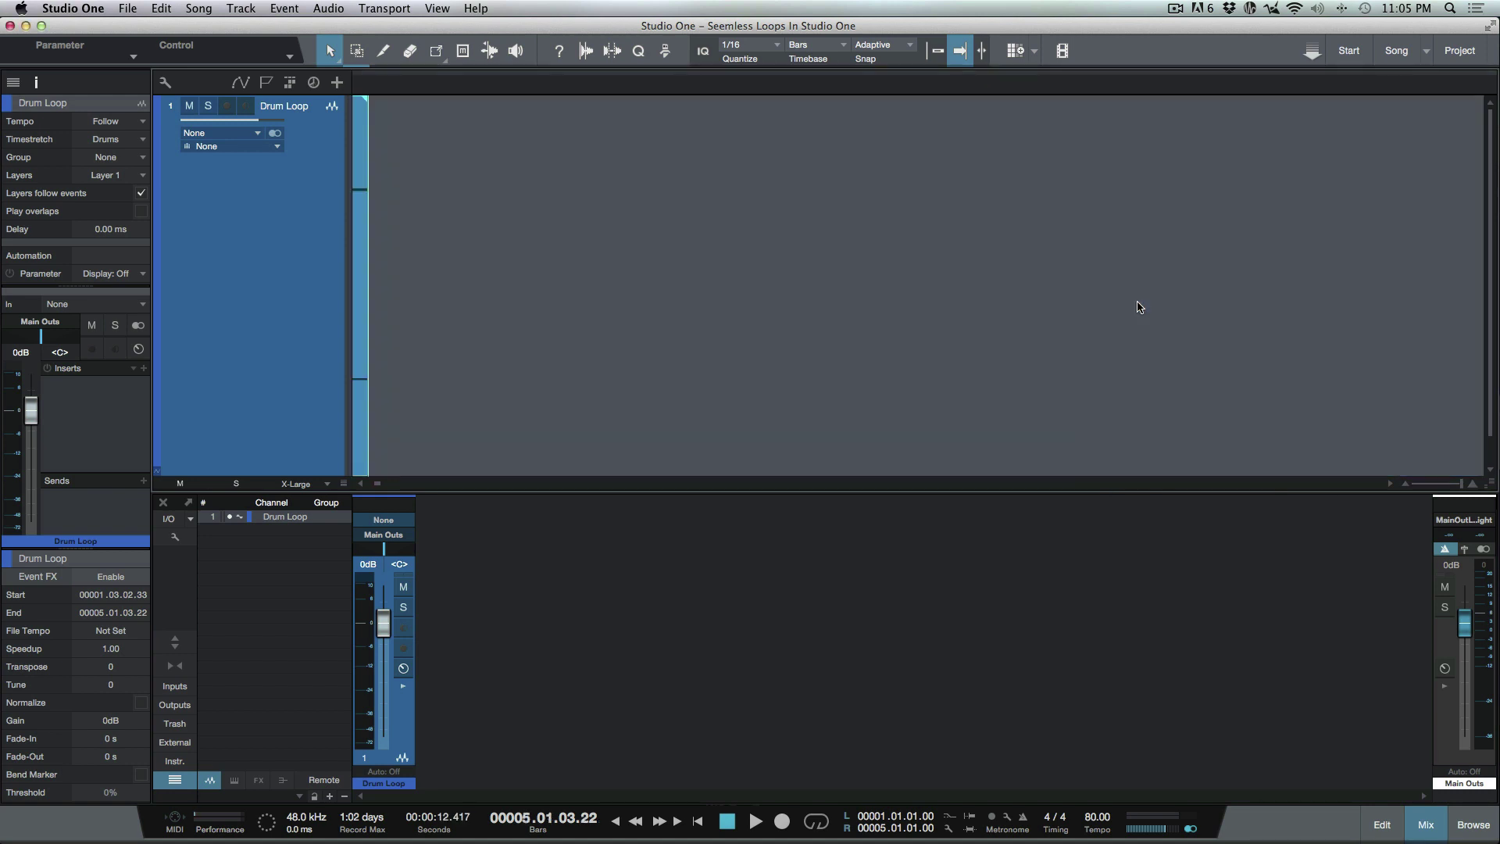
scroll(1080, 301, "left", 7)
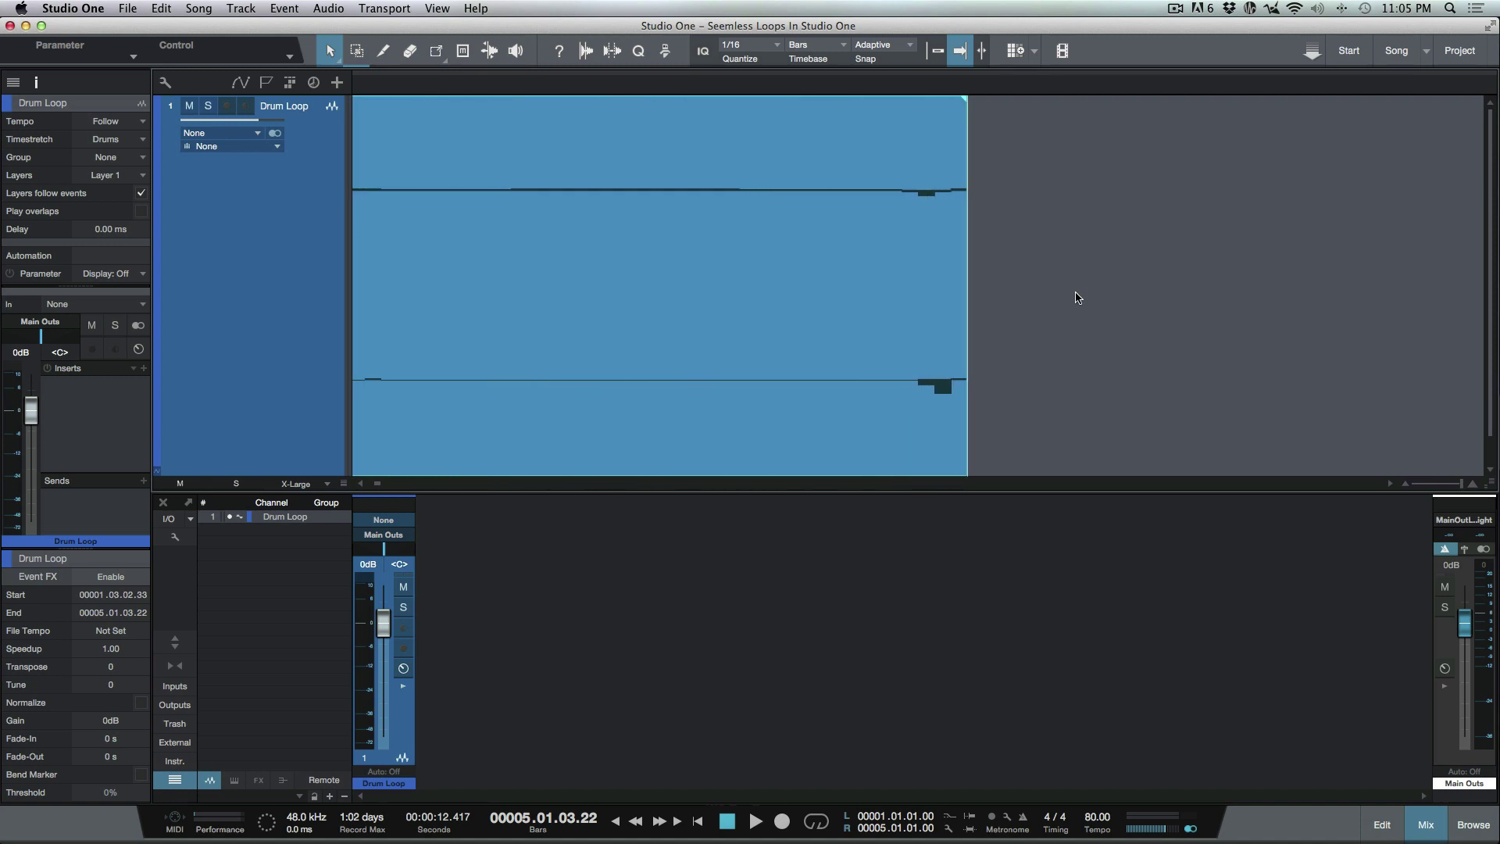
key("l")
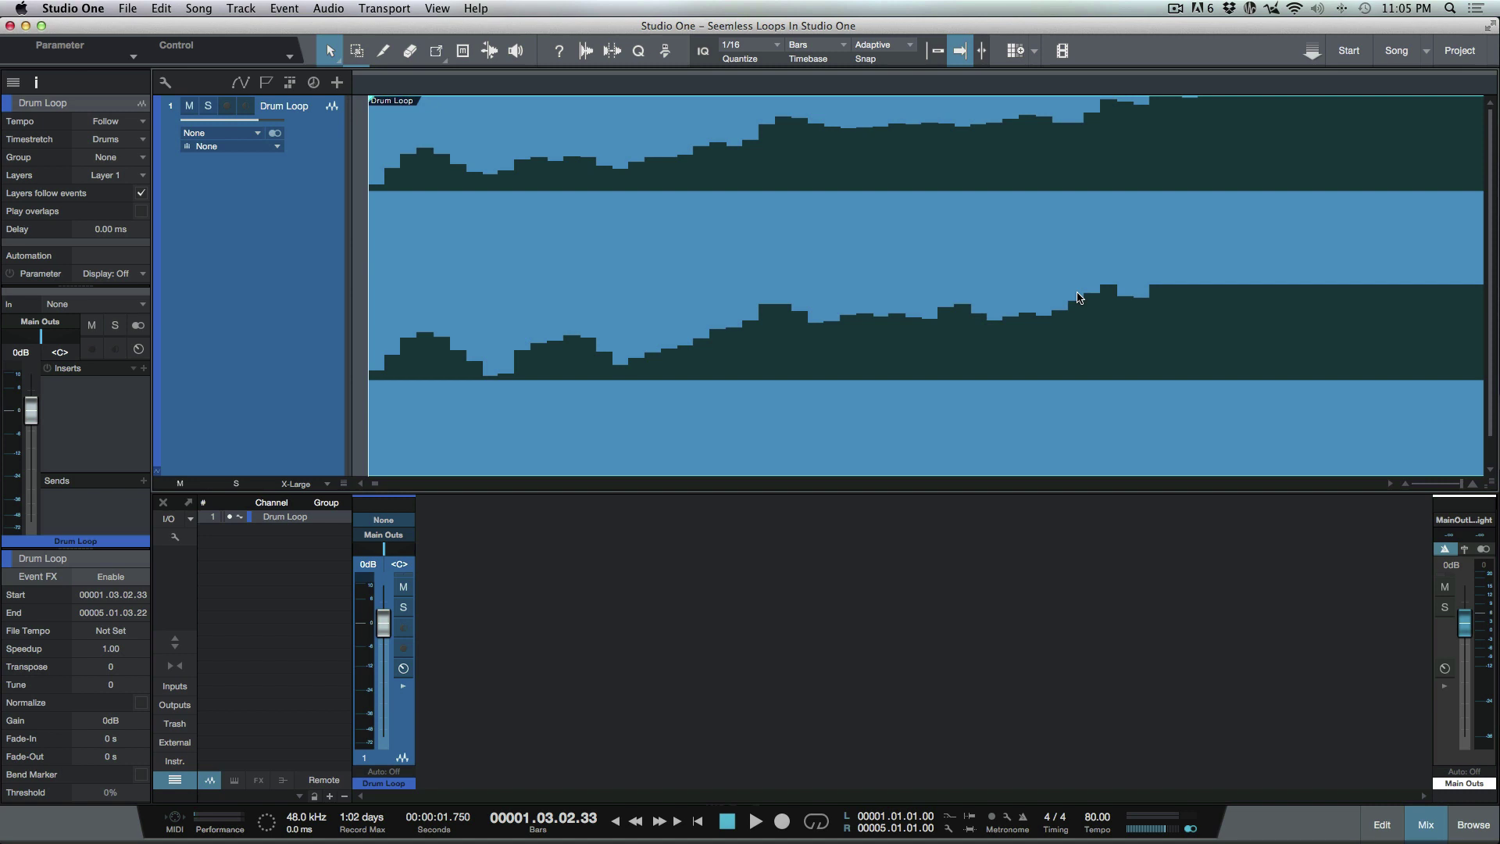
Set the loop range to the whole drum loop event with looping enabled, and play it back from the start.
key("shift+s")
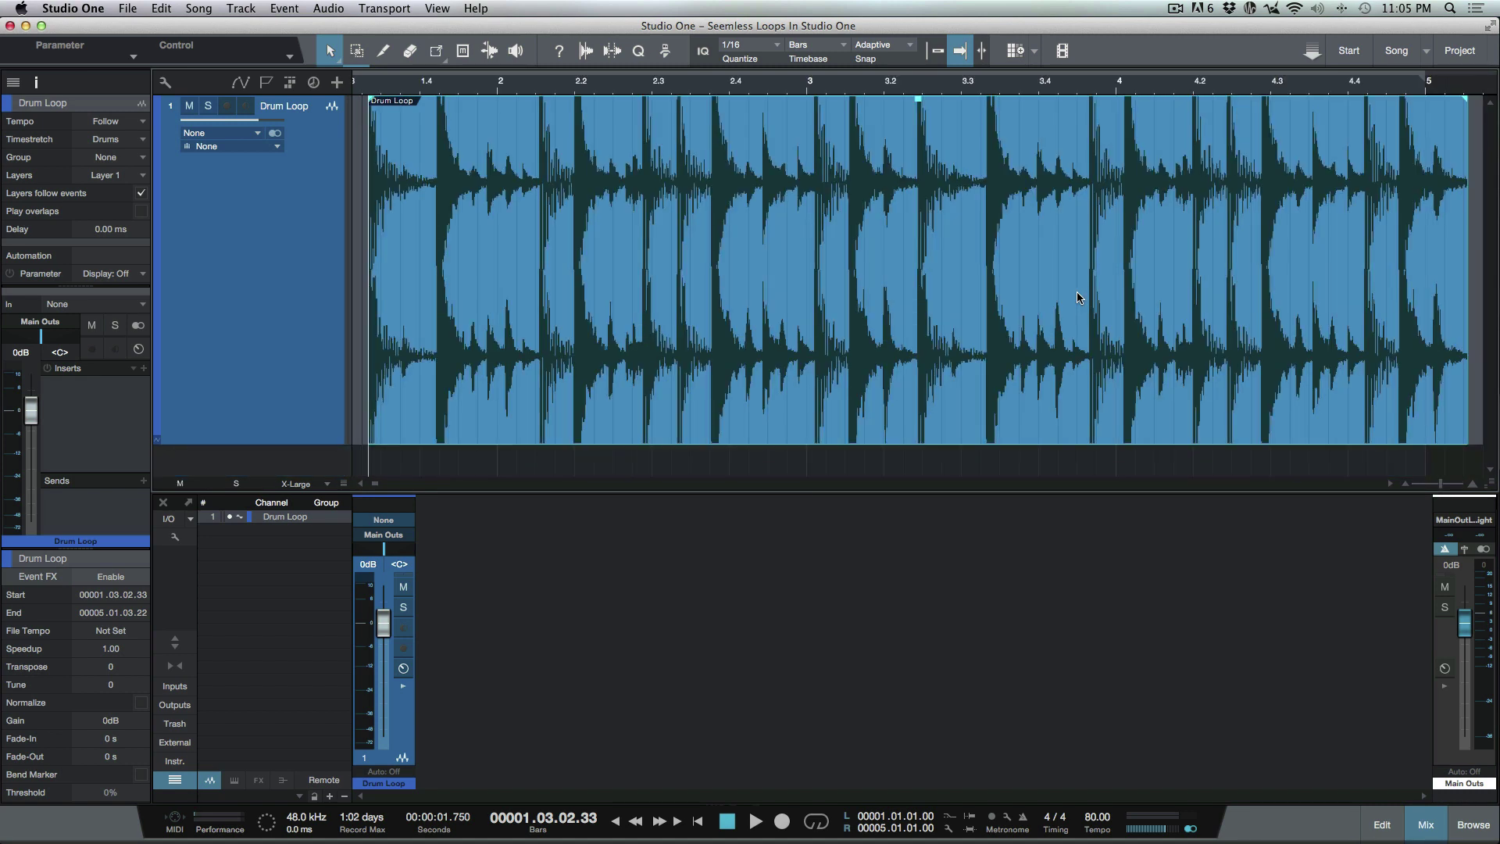
scroll(1077, 297, "down", 5)
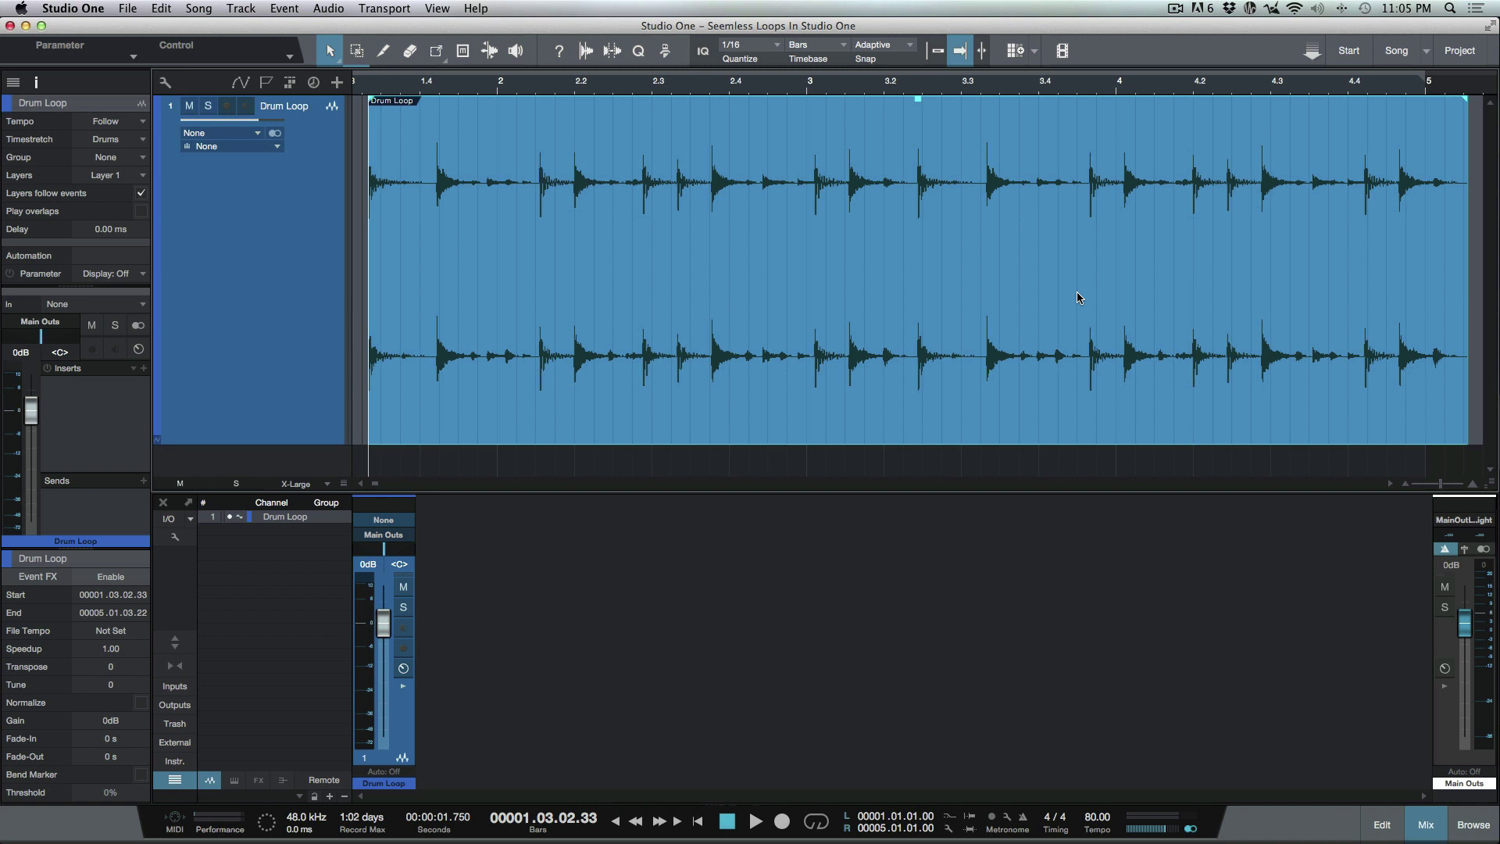
key("p")
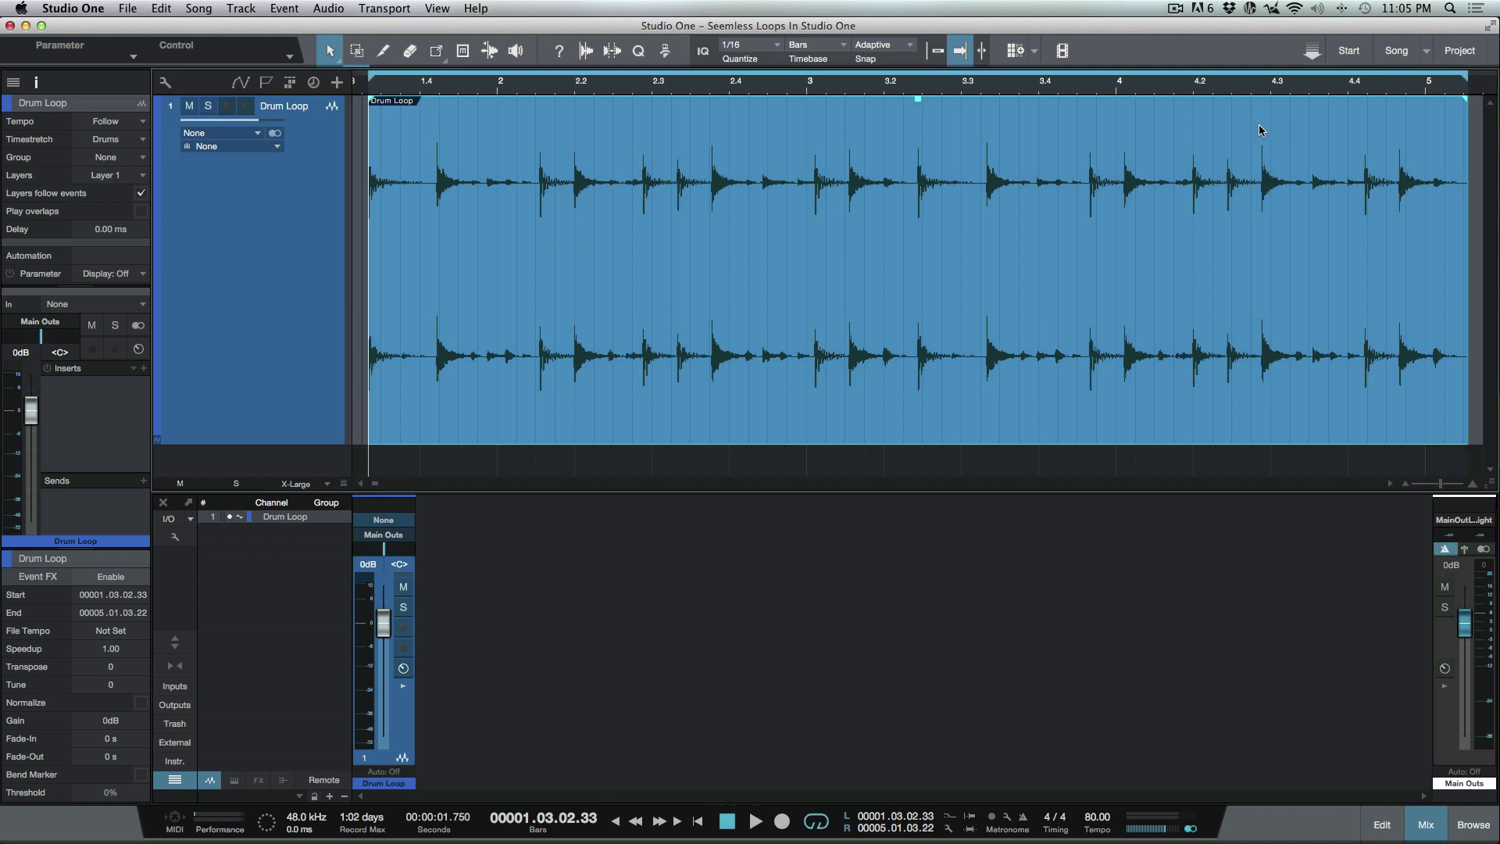
left_click(1069, 86)
key("space")
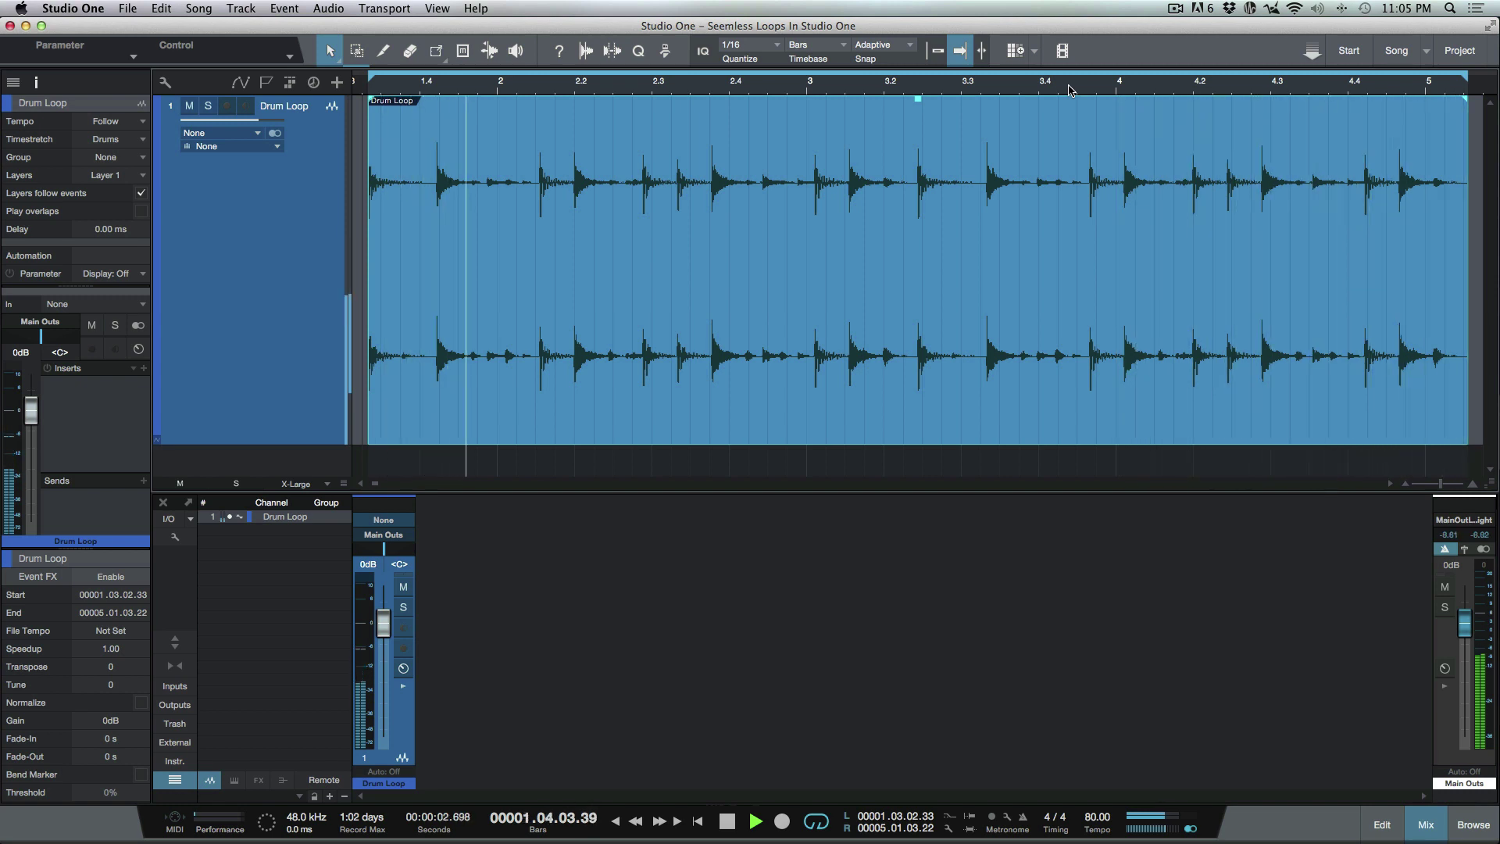
key("space")
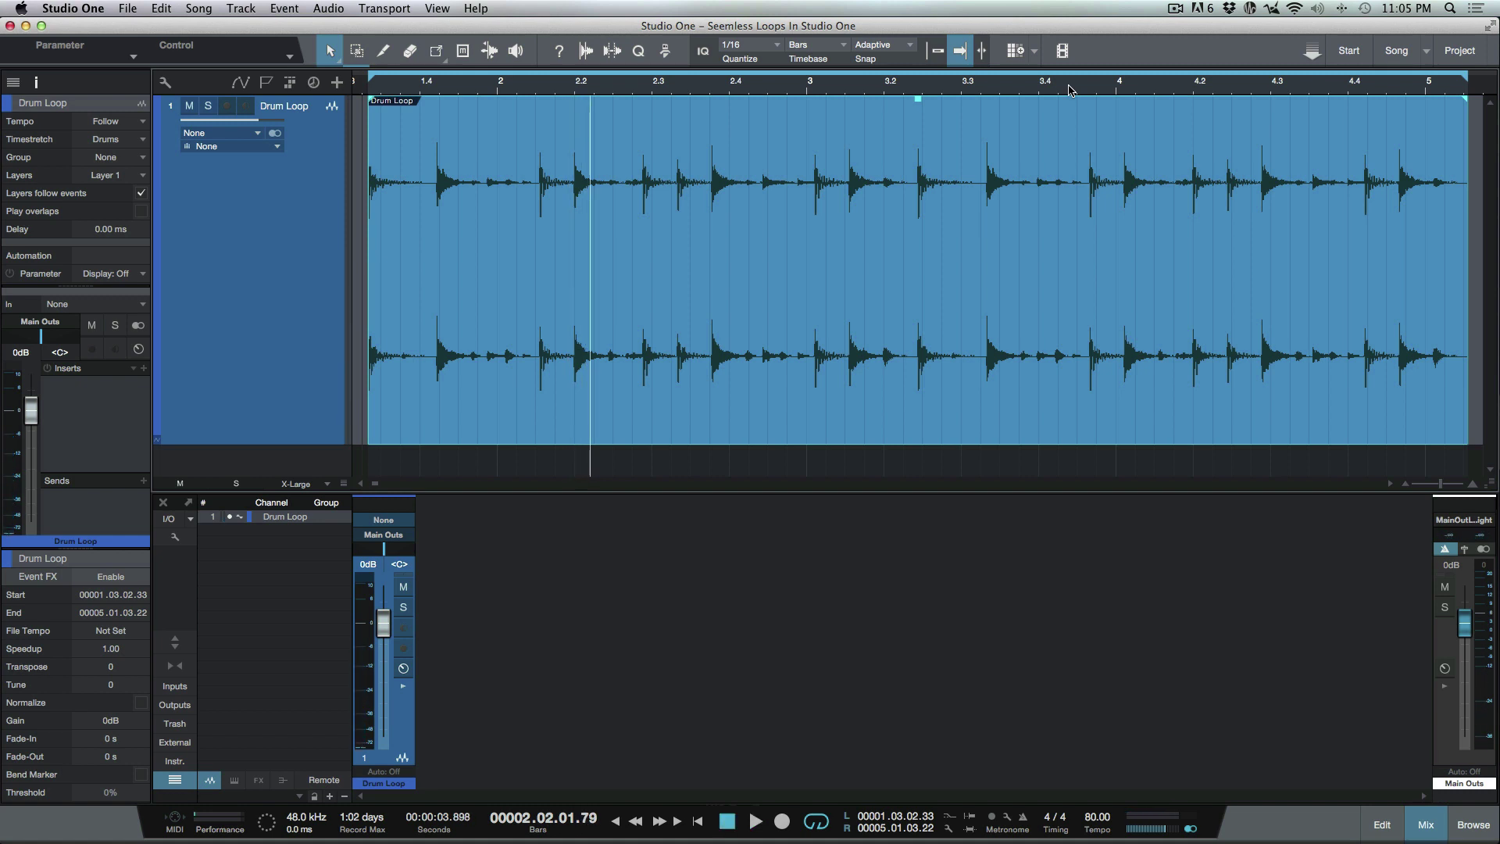
Magnify the waveform at the loop range's end to inspect the audio before the boundary, and compare it with the loop's start.
key("e")
key("e")
key("e")
key("e")
key("e")
key("e")
key("e")
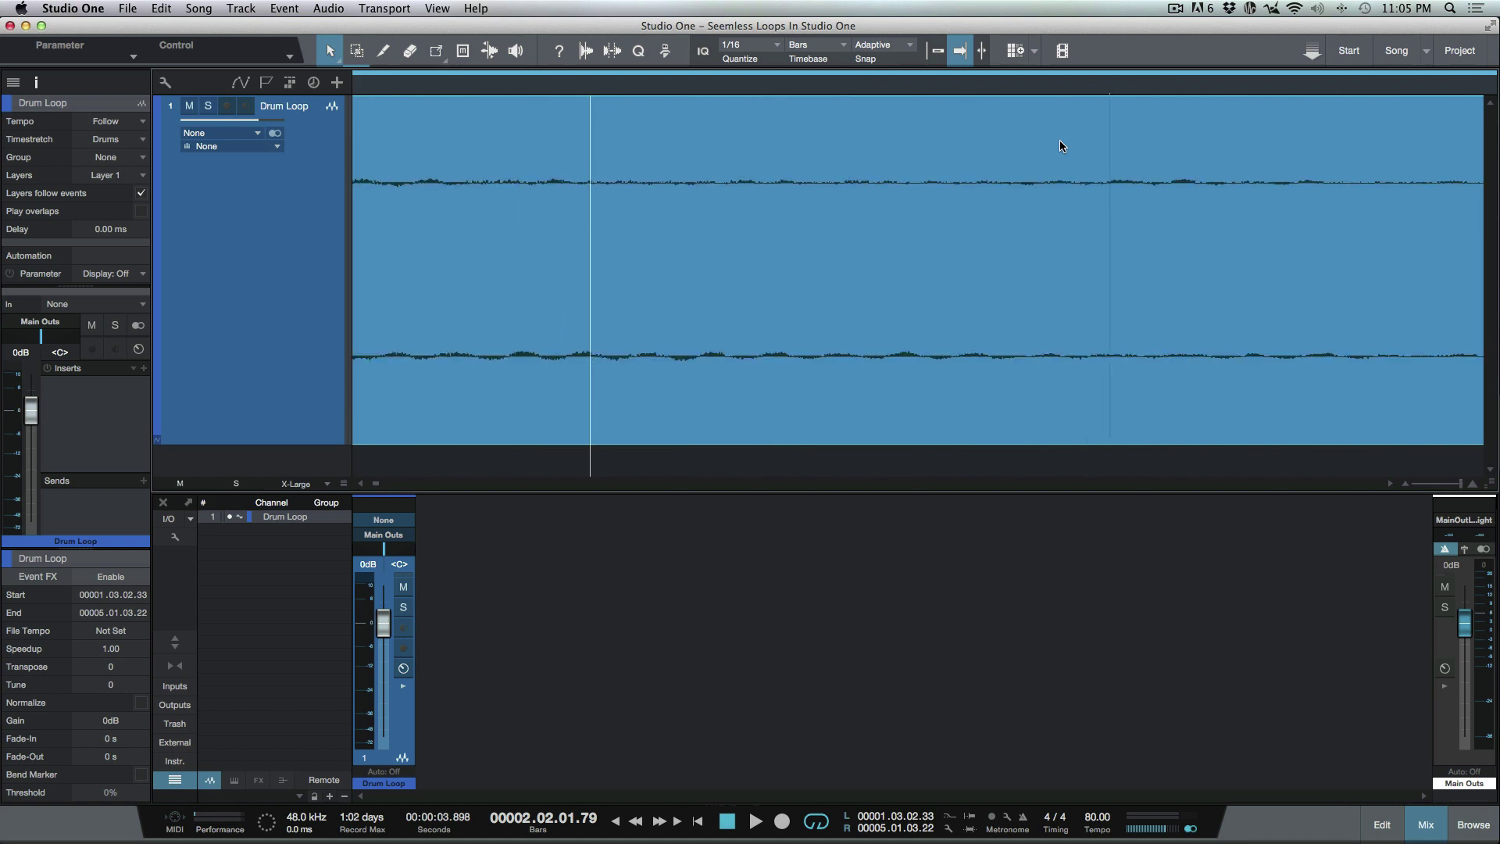
key("KP_2")
scroll(760, 189, "left", 5)
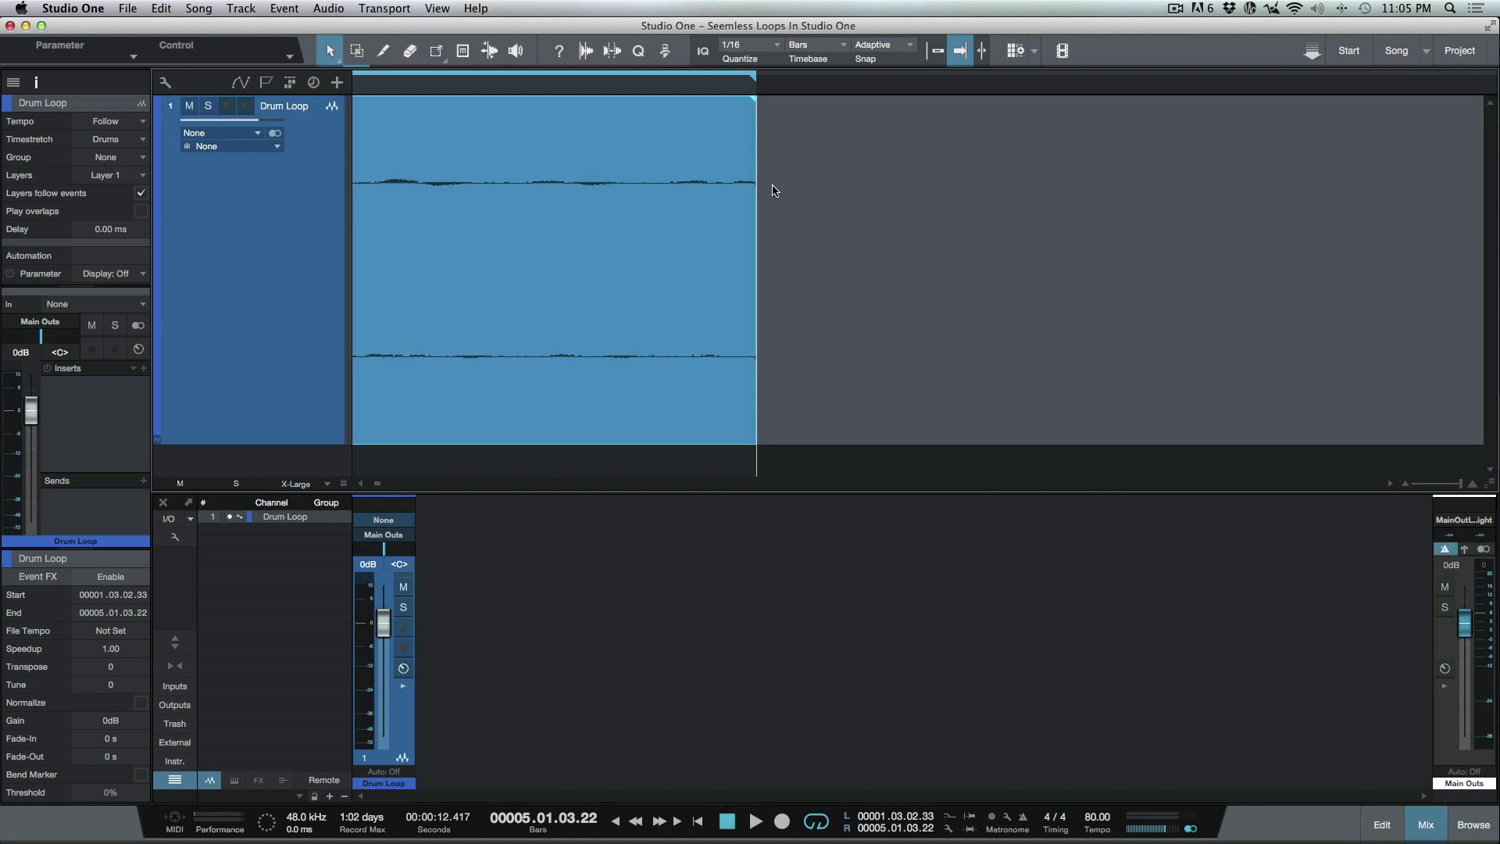
key("e")
key("e")
key("e")
key("e")
key("e")
key("e")
key("e")
key("e")
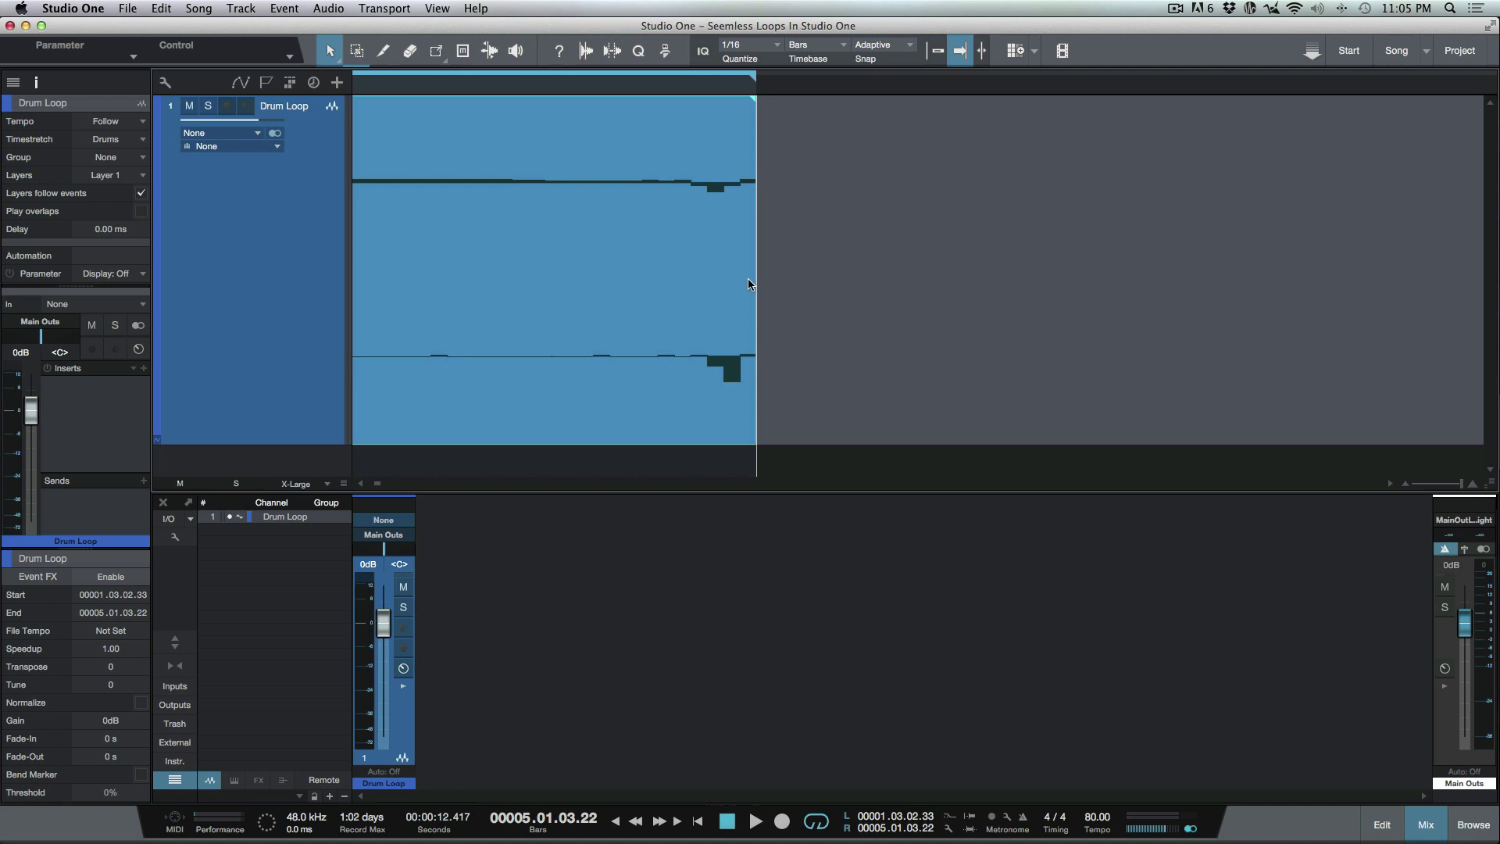
mouse_move(751, 284)
left_mouse_down()
mouse_move(765, 283)
mouse_move(751, 294)
left_mouse_up()
key("KP_1")
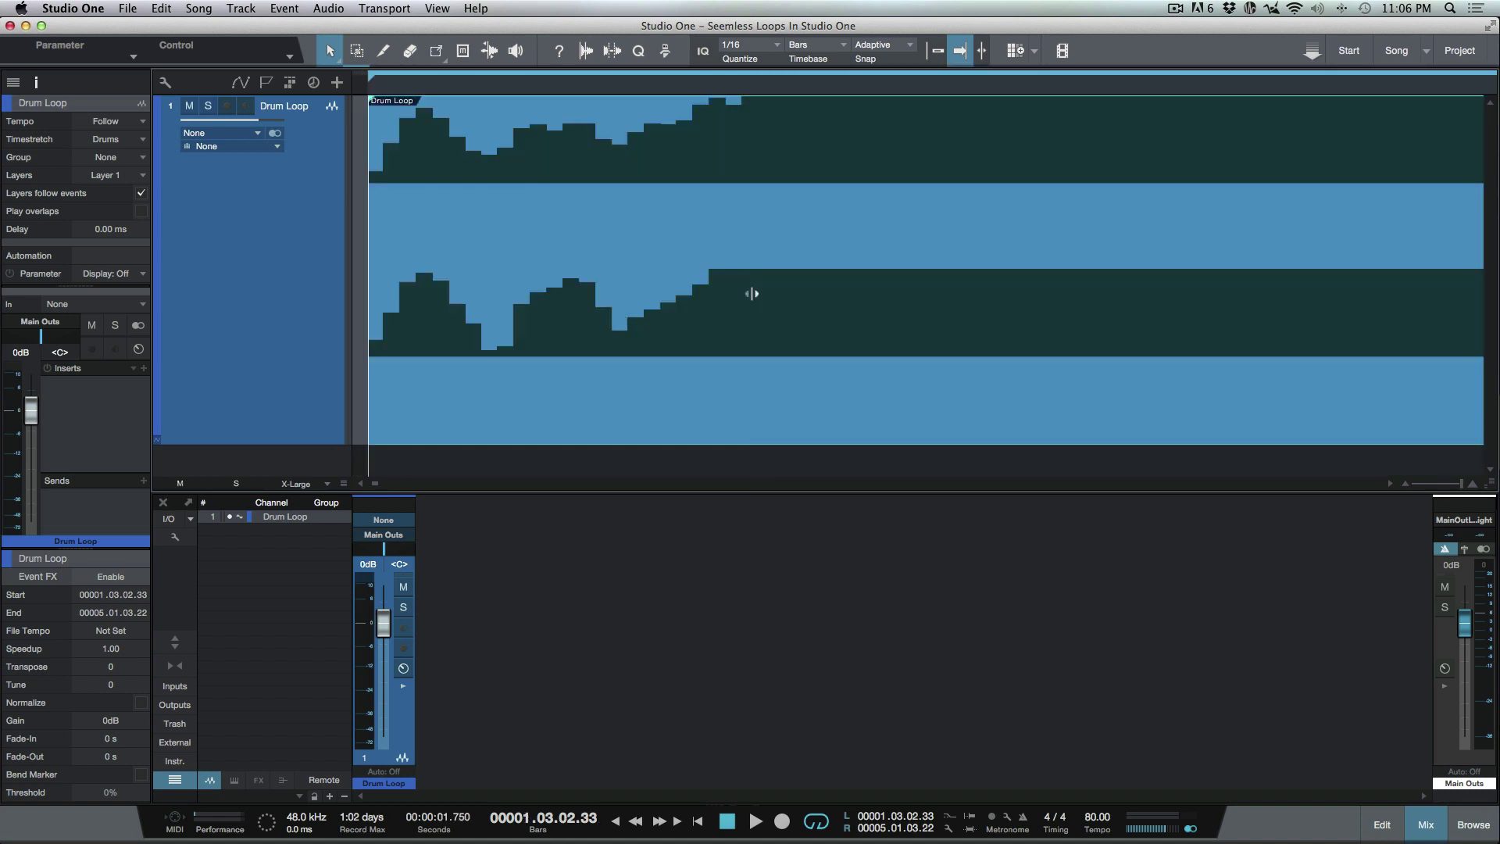